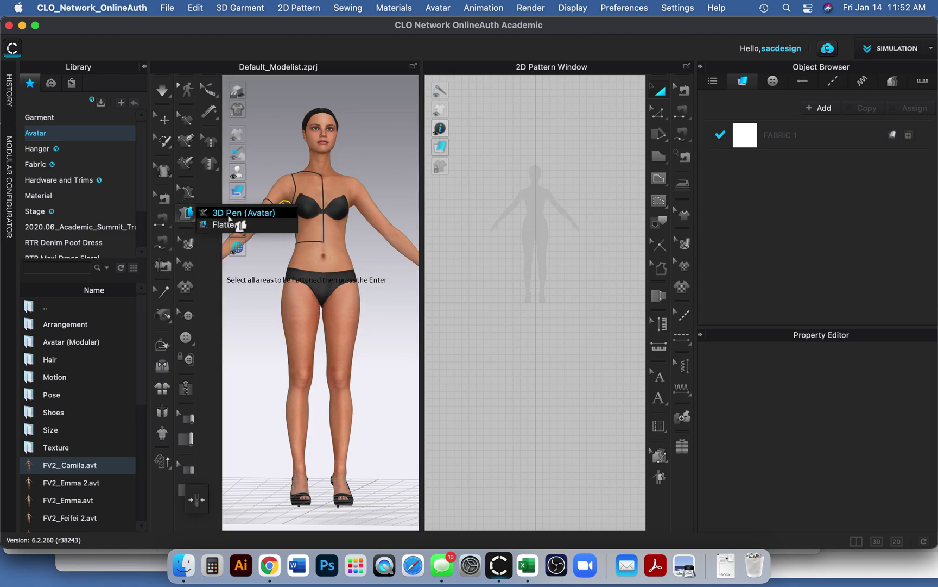
- Trace a 3D pen line around the avatar's upper arm, then select the vertical centre front line
left_click(273, 215)
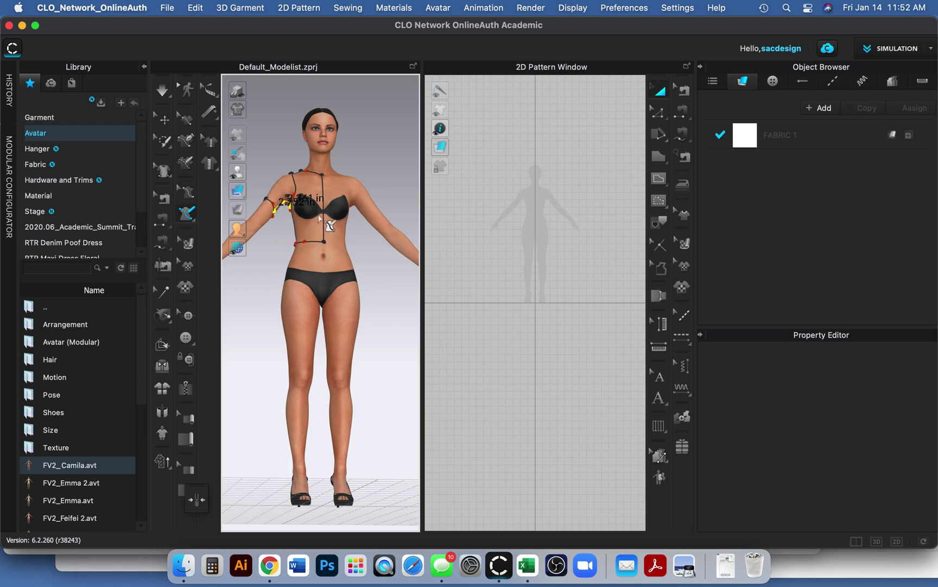
right_click_drag(272, 230, 298, 228)
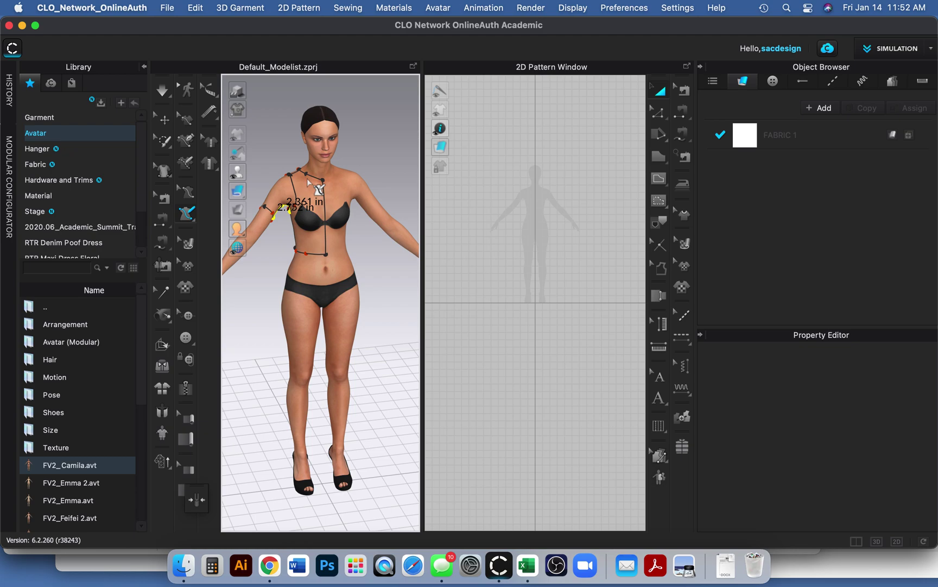
mouse_move(266, 252)
right_mouse_down()
mouse_move(293, 250)
mouse_move(256, 252)
mouse_move(266, 252)
right_mouse_up()
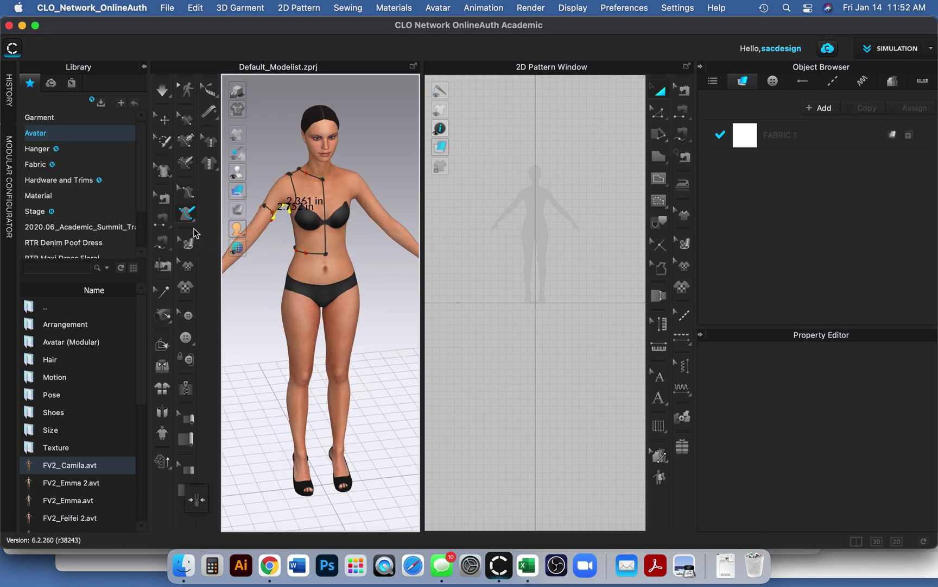
left_click_drag(194, 220, 187, 220)
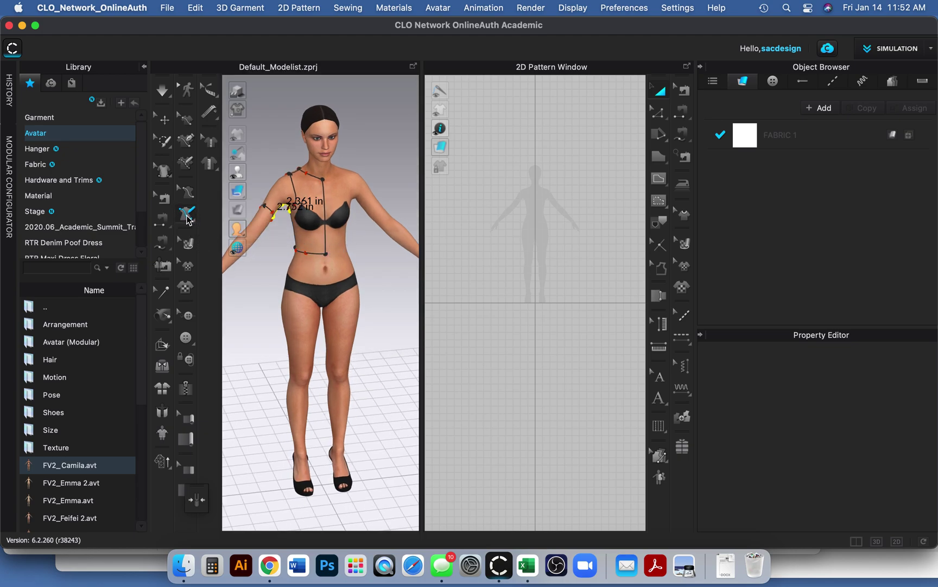
left_click(188, 193)
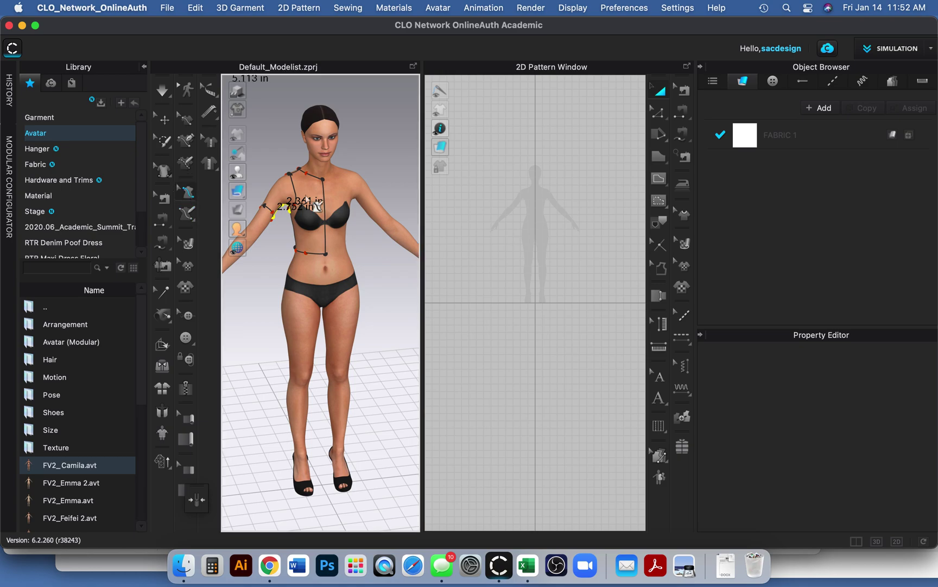
left_click(325, 202)
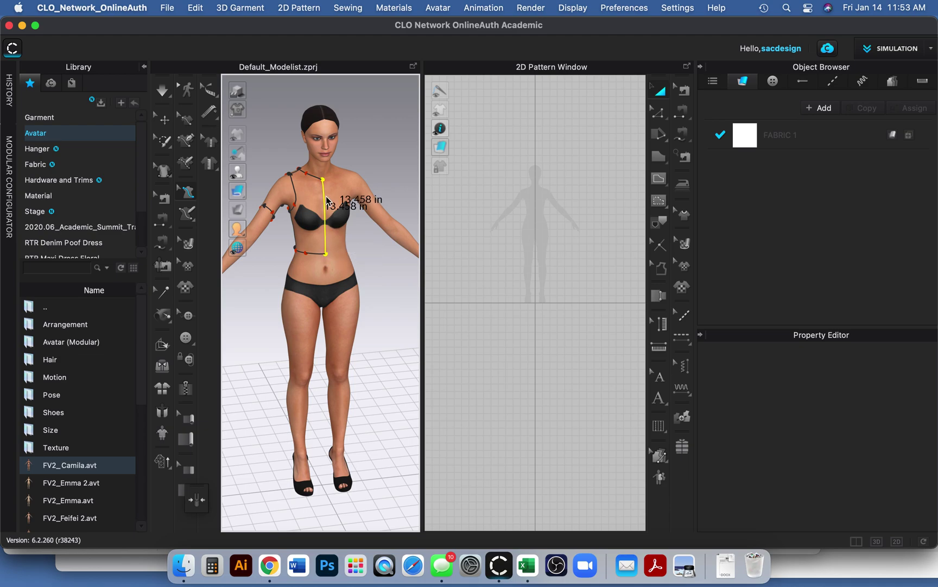
- Set the centre front, centre back and shoulder lines to Flattening as Straight Line
right_click(326, 199)
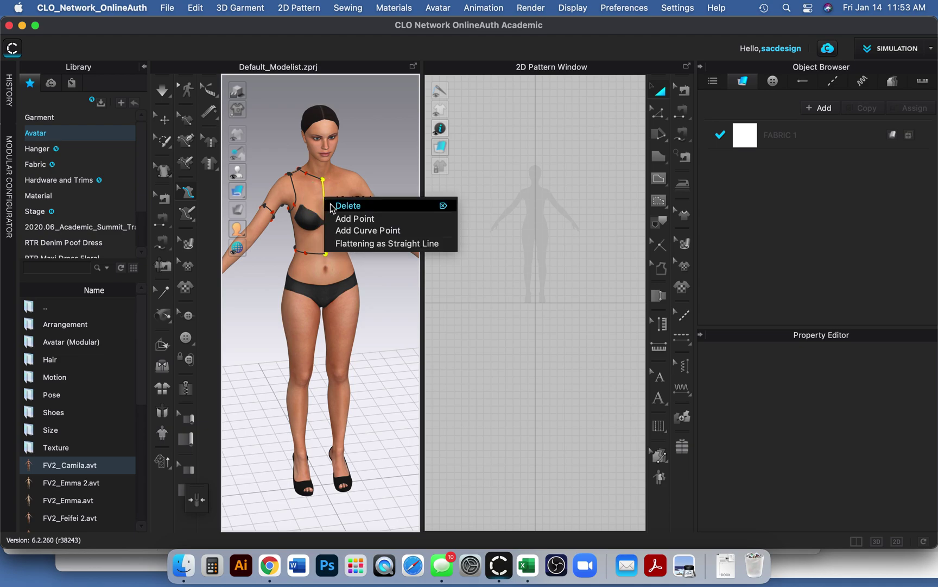
left_click(357, 245)
key("8")
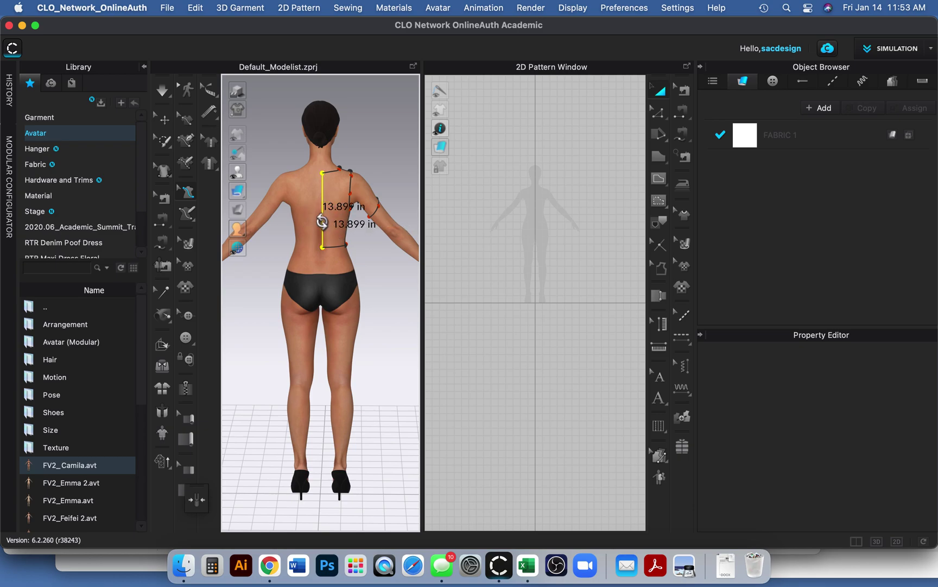
right_click(329, 221)
left_click(356, 264)
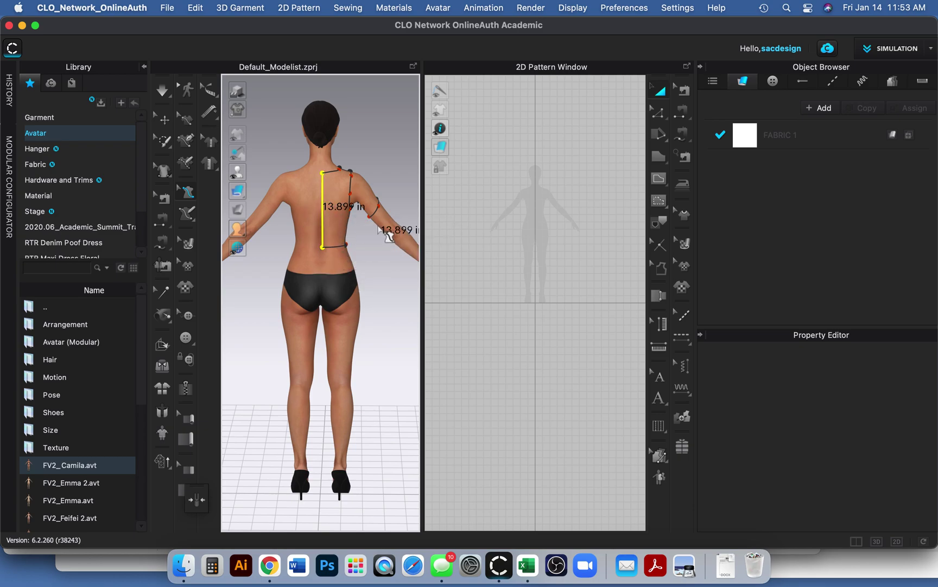
right_click_drag(388, 234, 309, 253)
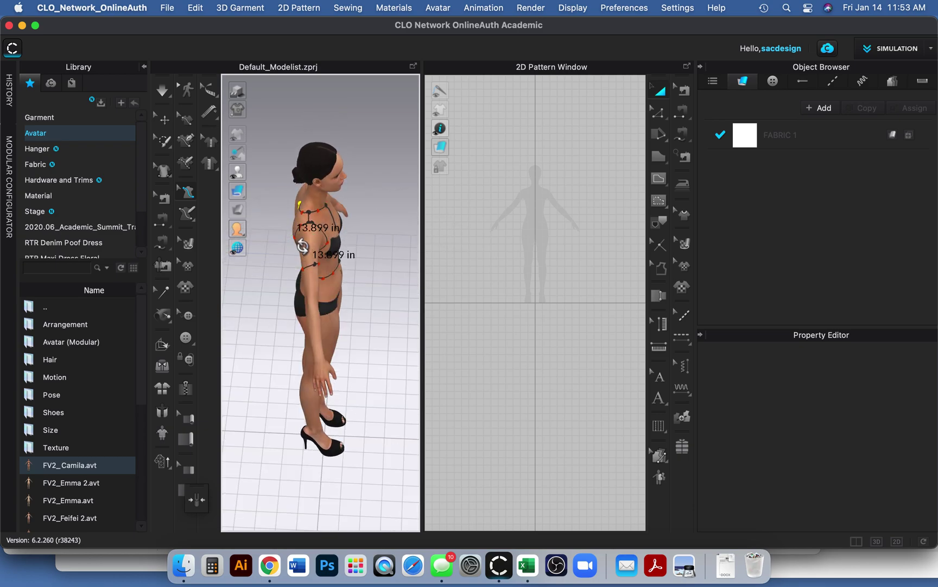
right_click(307, 218)
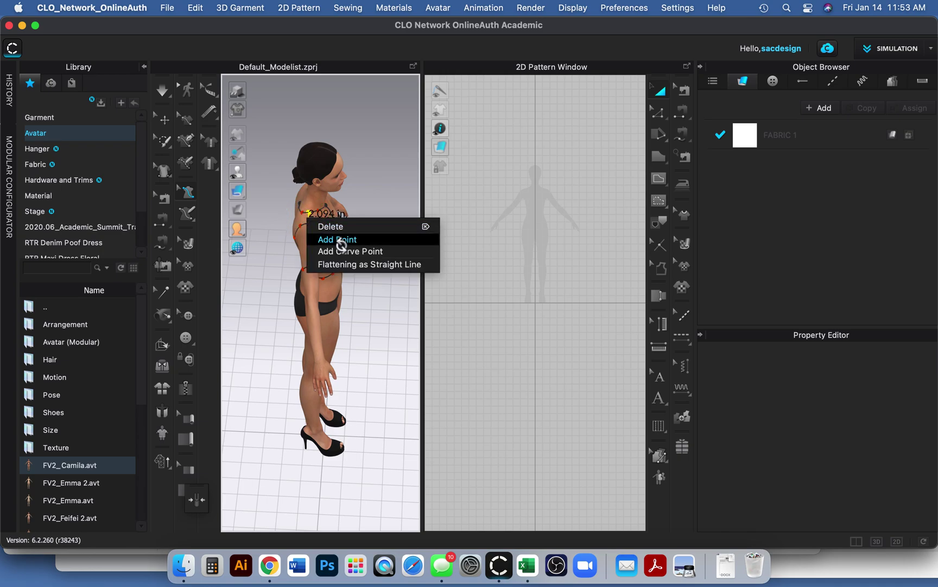
left_click(353, 265)
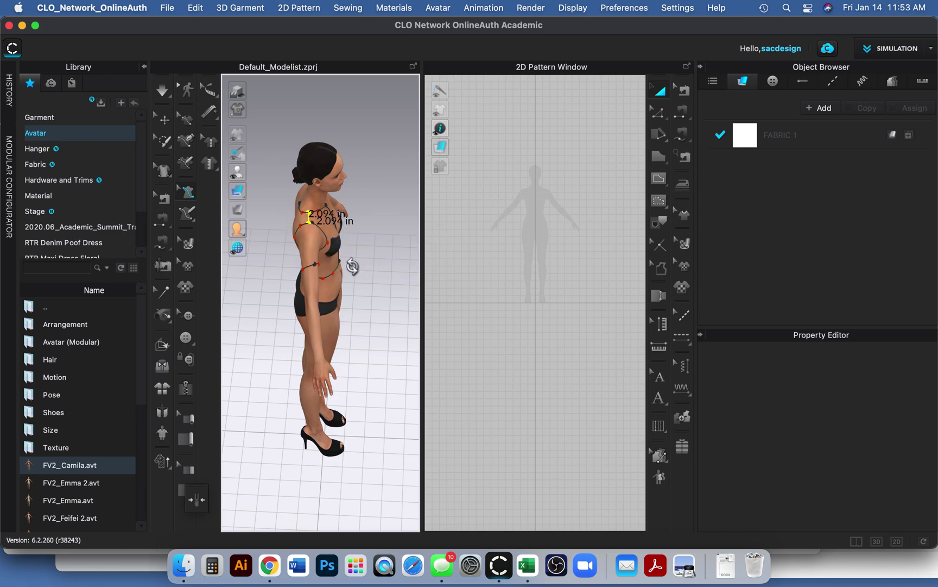
right_click_drag(358, 298, 296, 271)
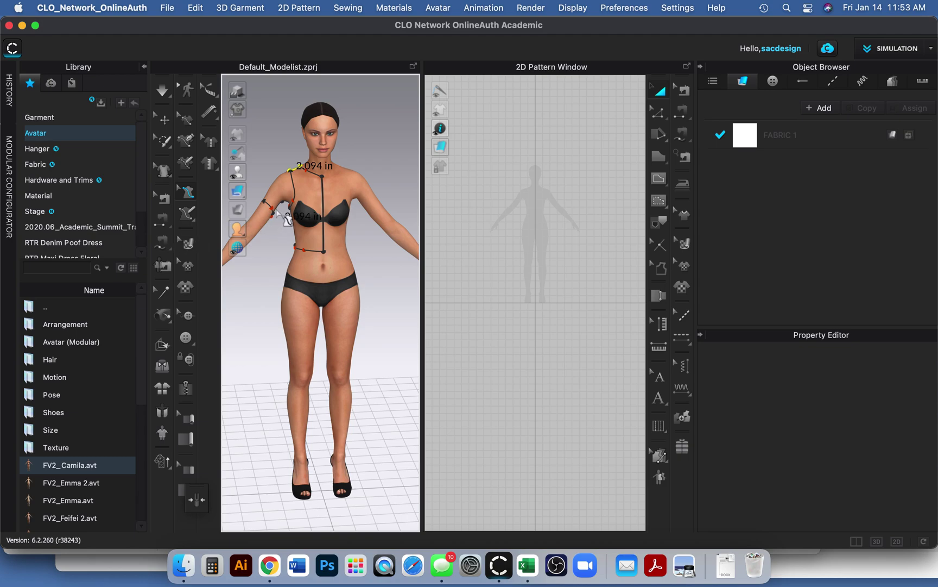
left_click(185, 212)
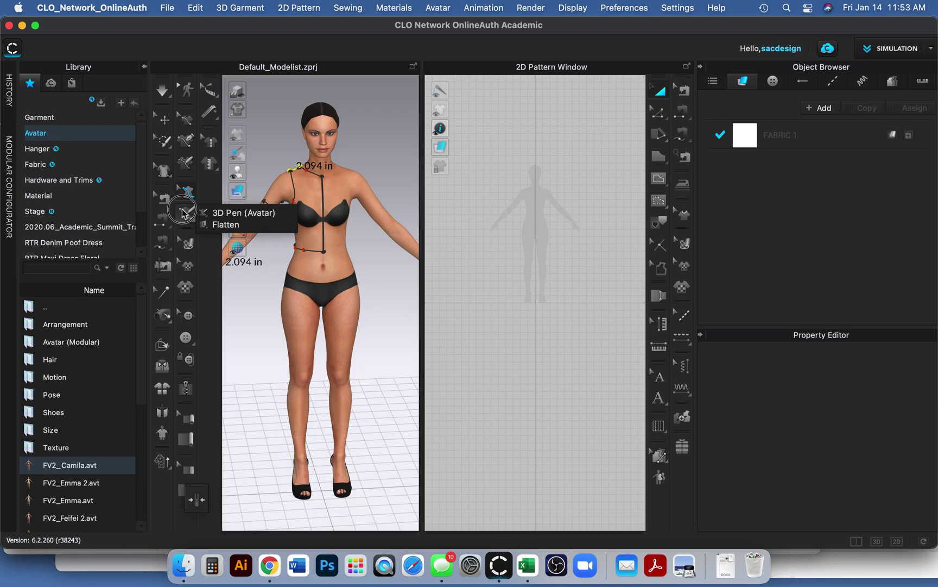
- Mark the front bodice, sleeve and back bodice areas for flattening; Finder then comes forward
left_click(228, 224)
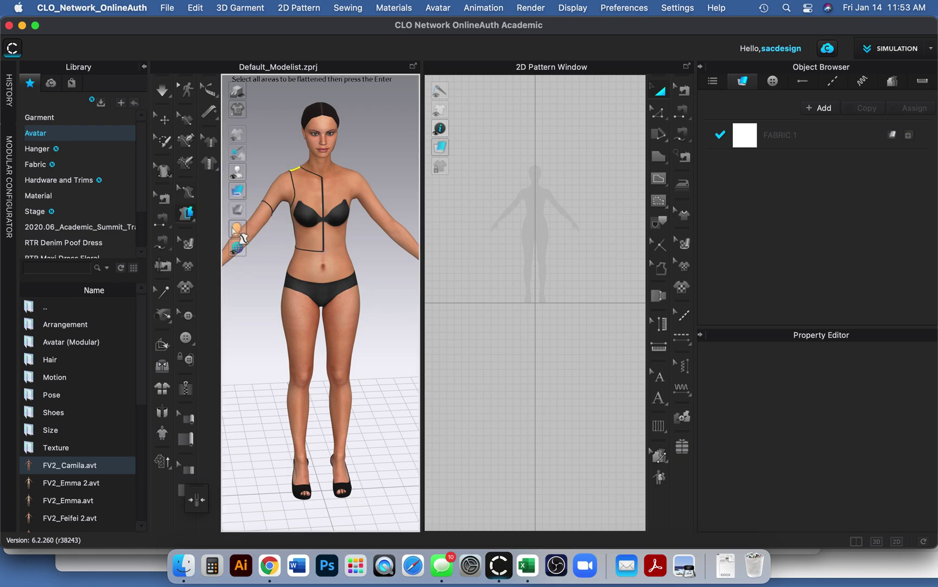
left_click(303, 190)
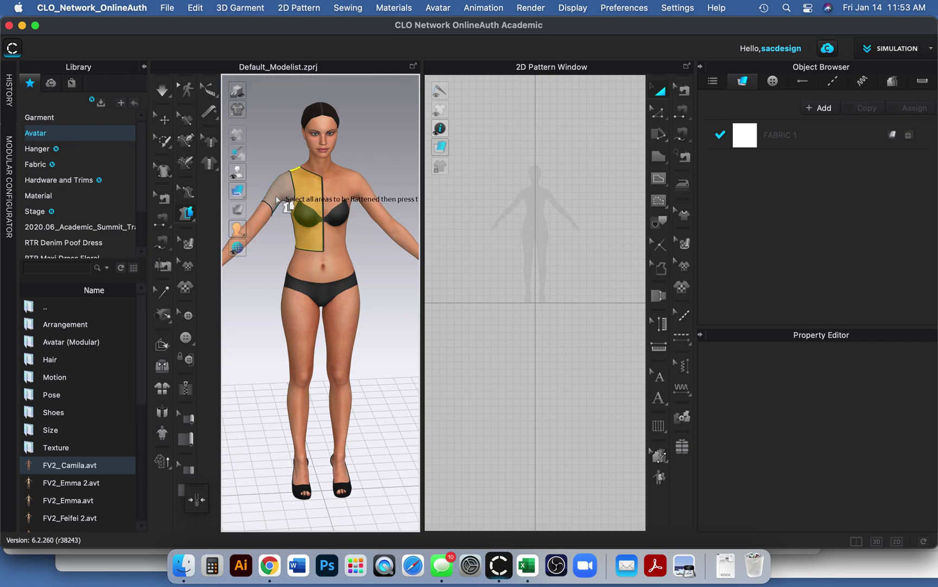
left_click(277, 199)
key("8")
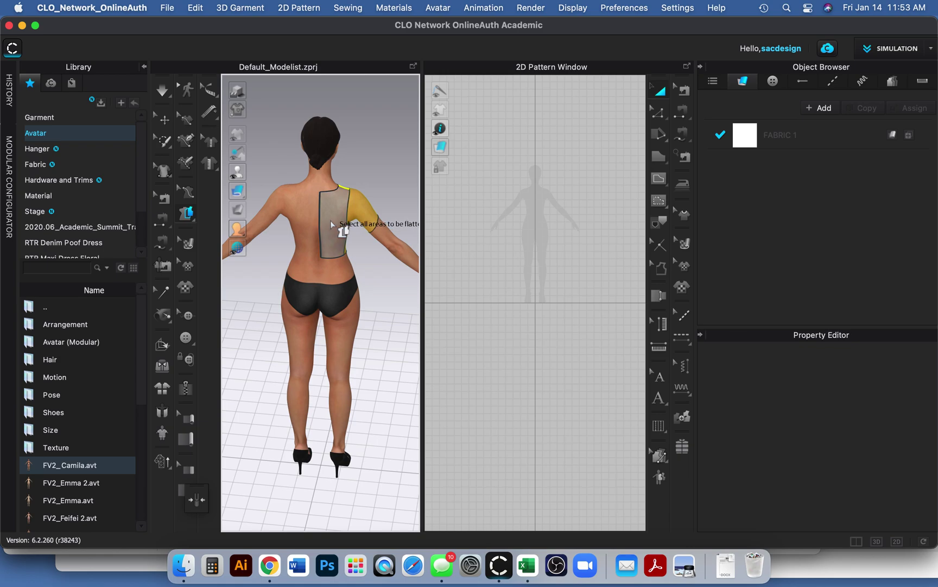
left_click(331, 223)
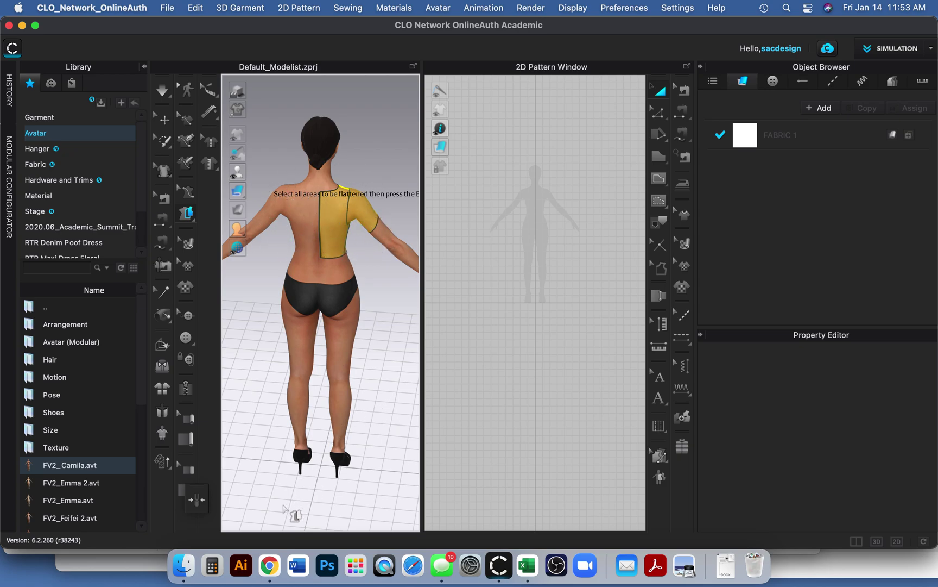
left_click(184, 567)
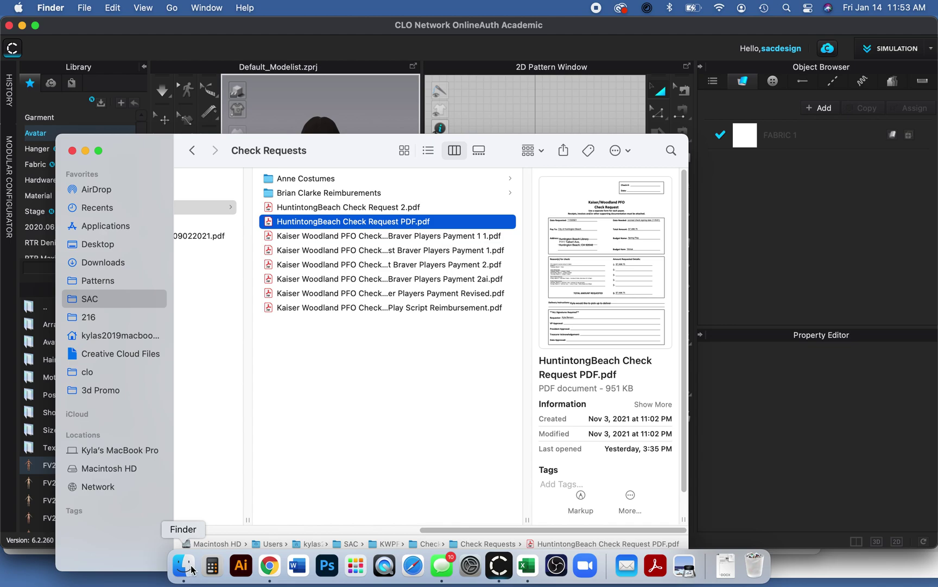
- Dismiss the 'Failed to flatten some patterns' warning and return to editing traced lines
left_click(565, 100)
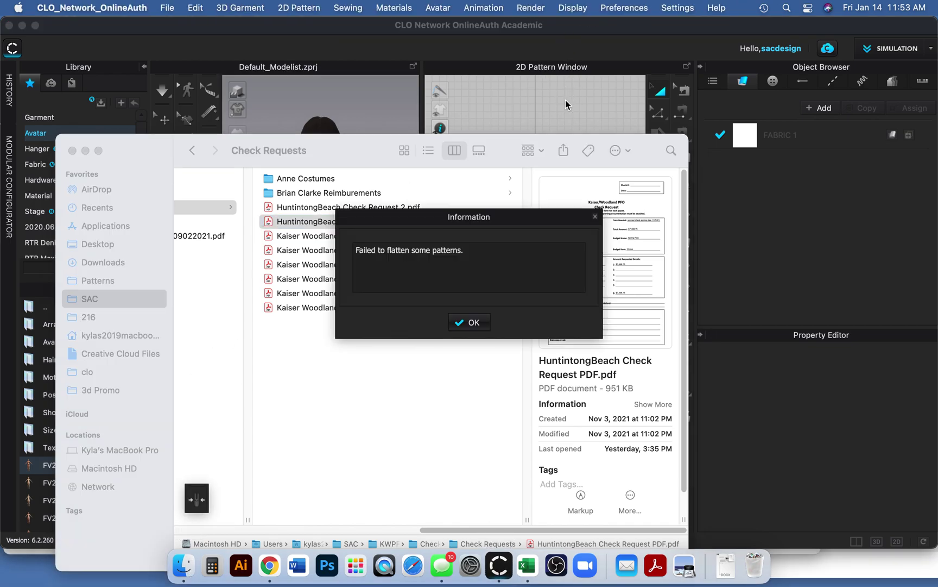
left_click(468, 323)
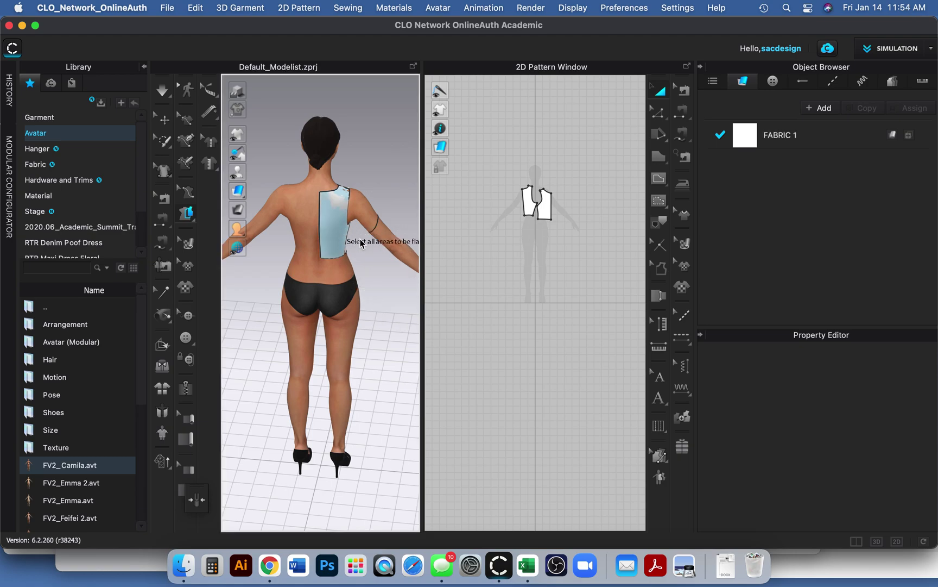
right_click_drag(380, 250, 181, 247)
scroll(287, 227, "up", 3)
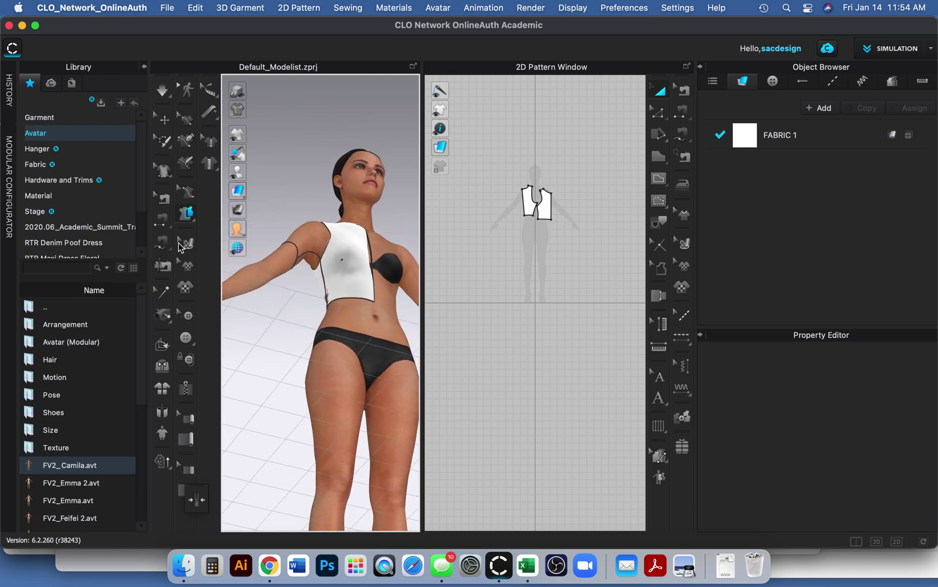
left_click(187, 215)
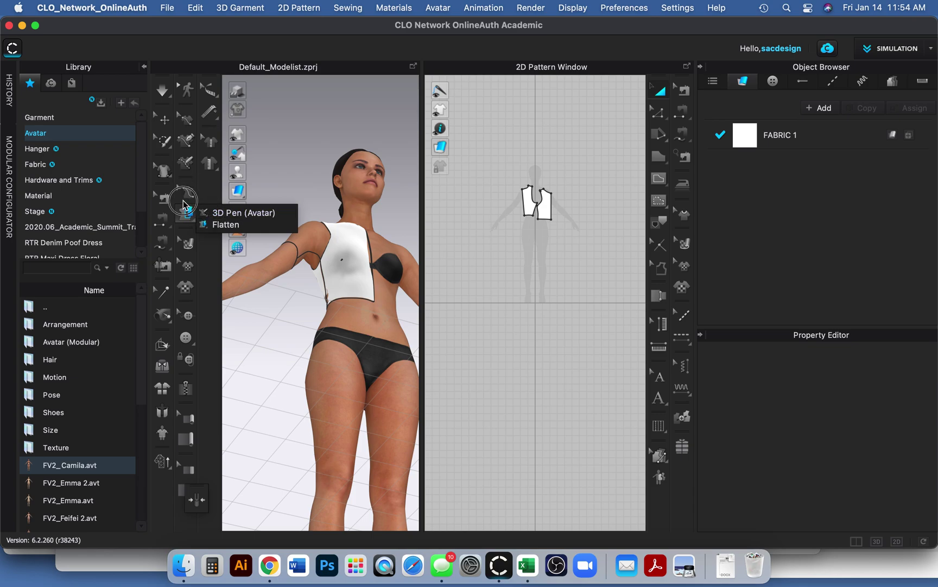
left_click(228, 212)
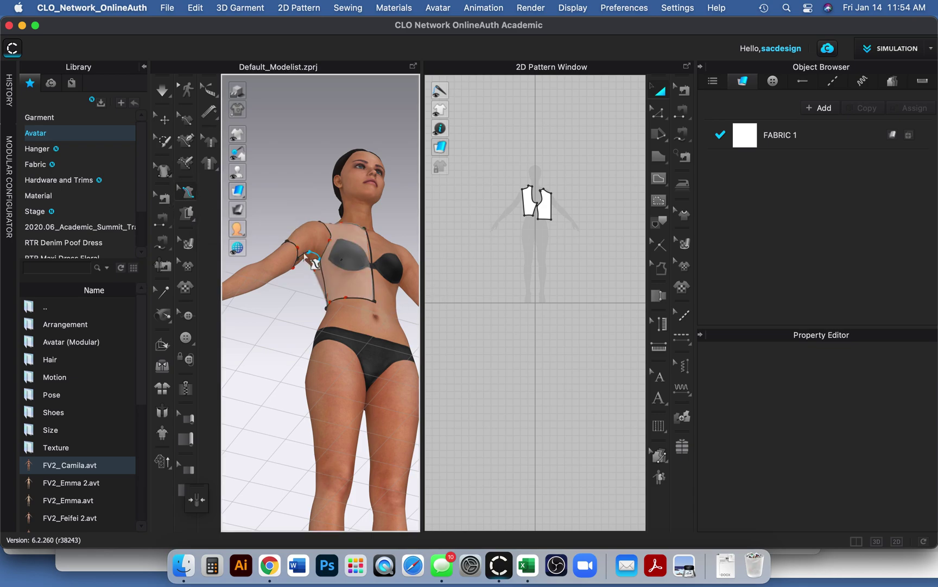
- Set the 2.752 in underarm segment to flatten straight and reselect the sleeve area
right_click(300, 254)
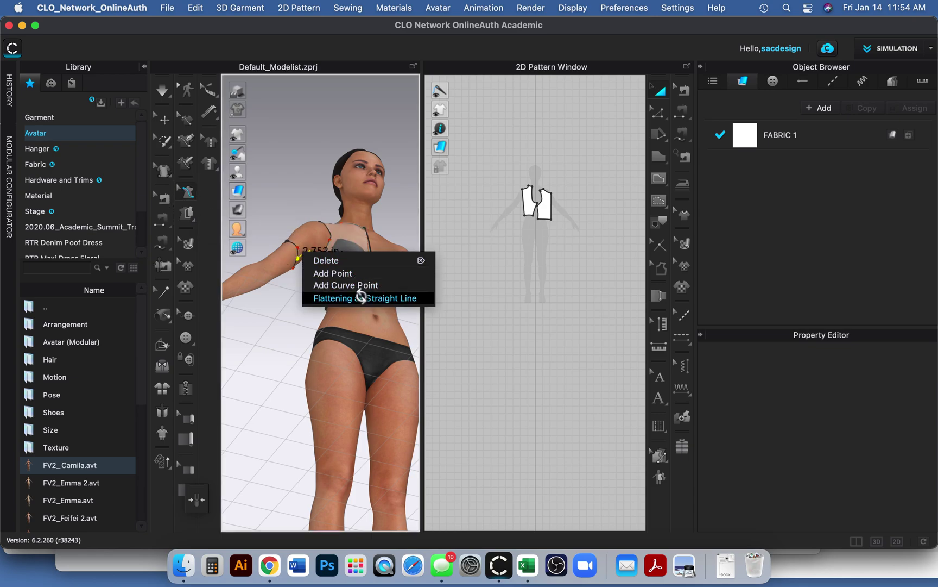
left_click(362, 296)
scroll(310, 273, "up", 3)
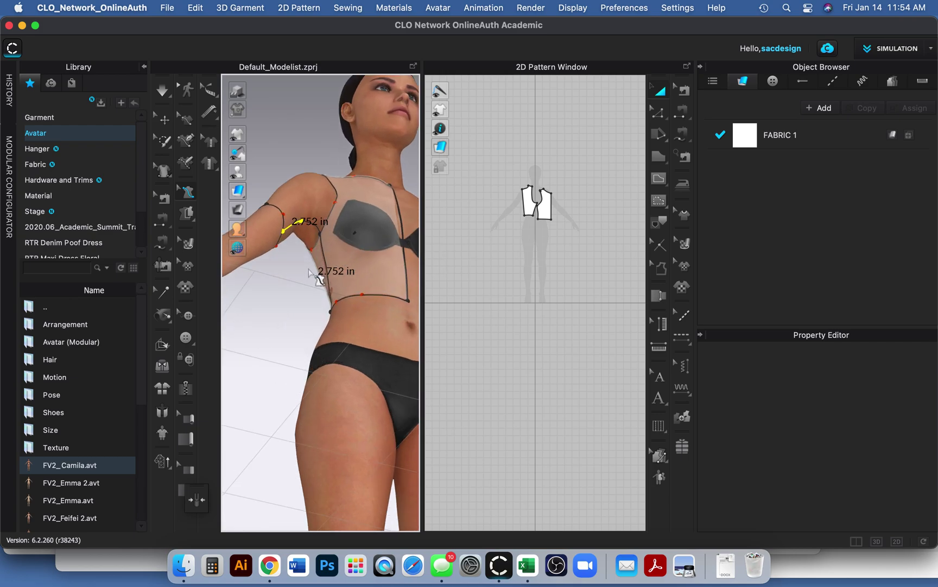
scroll(321, 255, "up", 2)
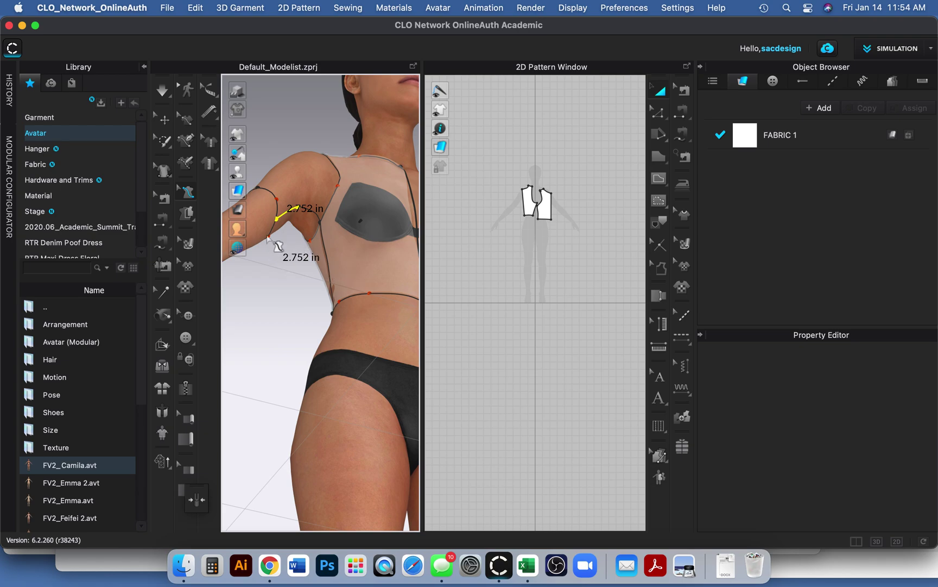
left_click_drag(187, 213, 238, 225)
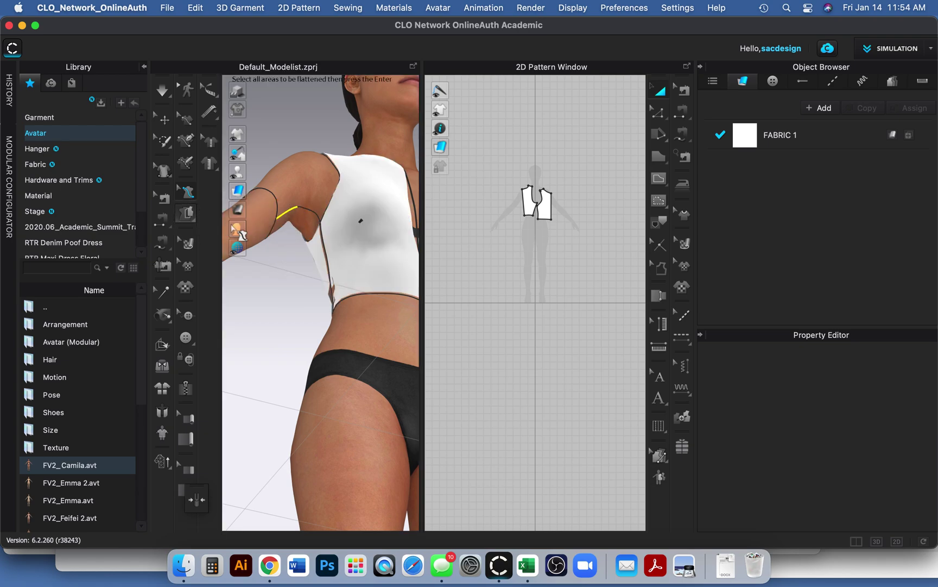
left_click(313, 174)
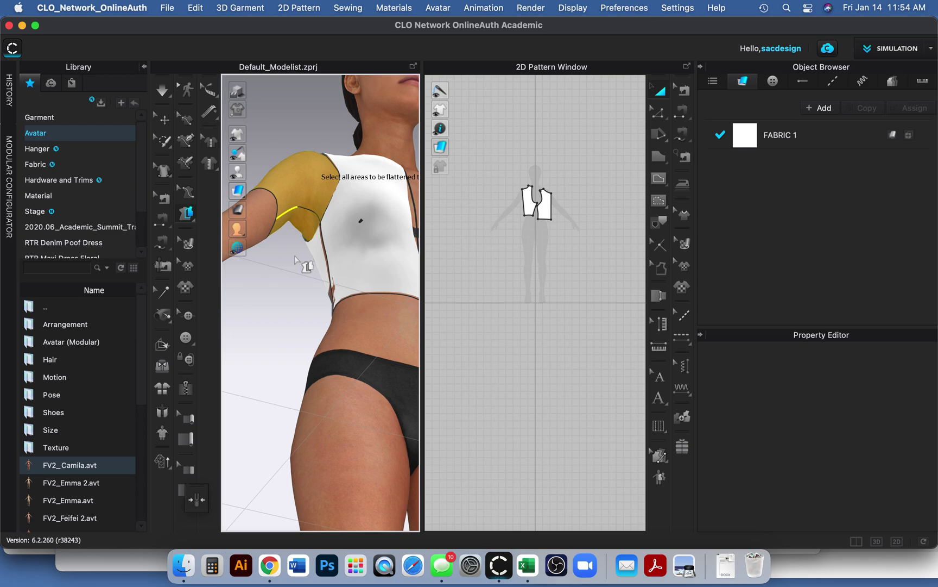
- Flatten the sleeve area into a pattern piece and place it beside the bodice pieces
key("Return")
right_click_drag(296, 260, 303, 308)
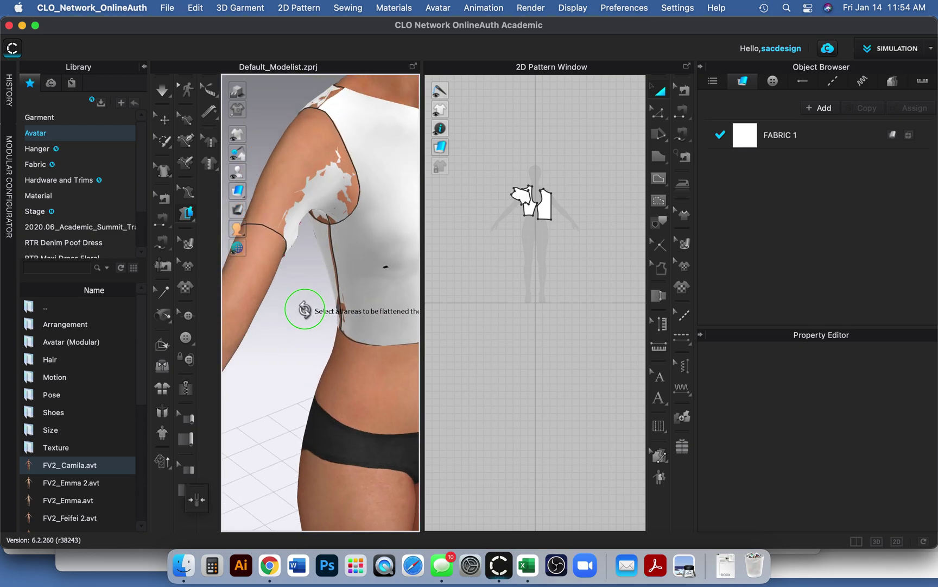
scroll(500, 213, "up", 5)
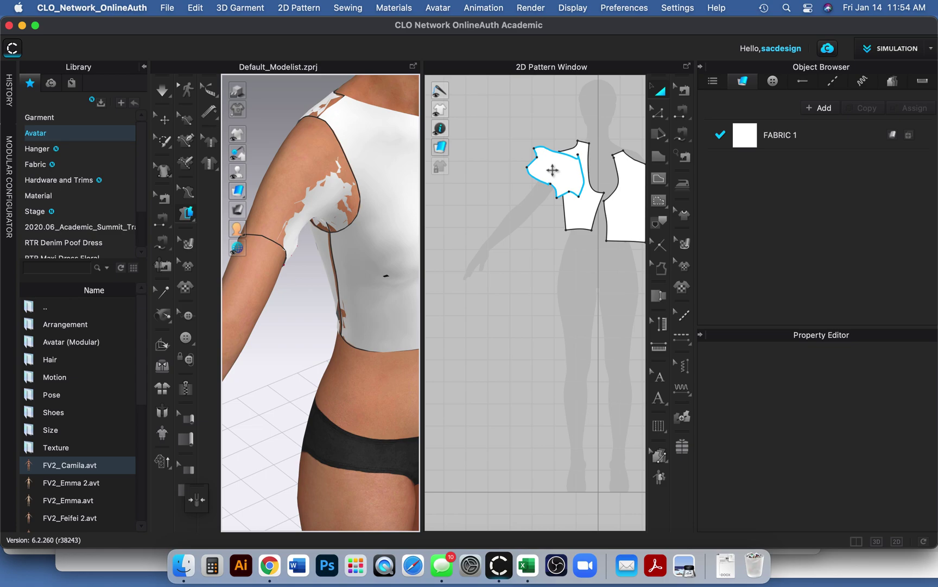
left_click_drag(552, 170, 488, 197)
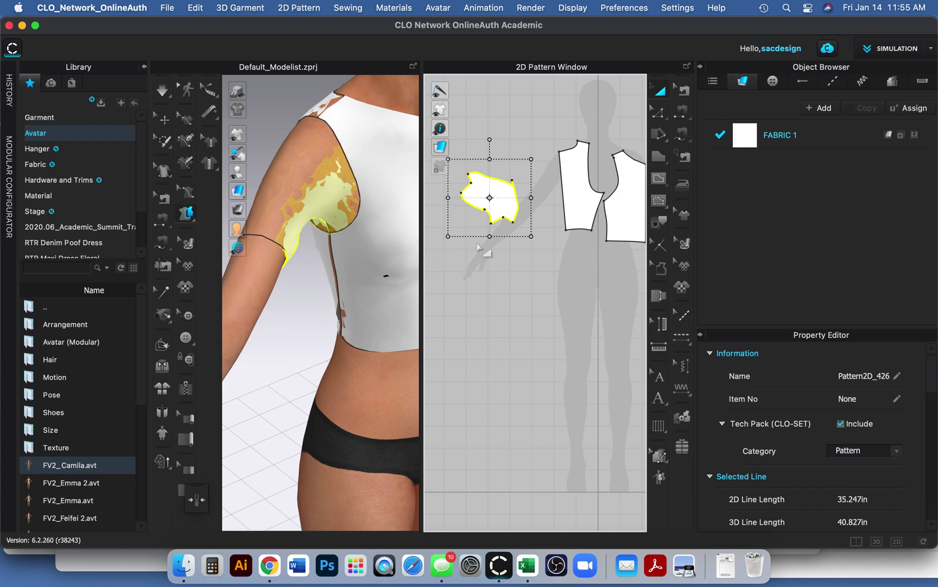
left_click(524, 255)
- Briefly simulate the sleeve piece onto the arm, then start a seam on the 7.052 in front side edge
left_click(492, 193)
left_click(162, 91)
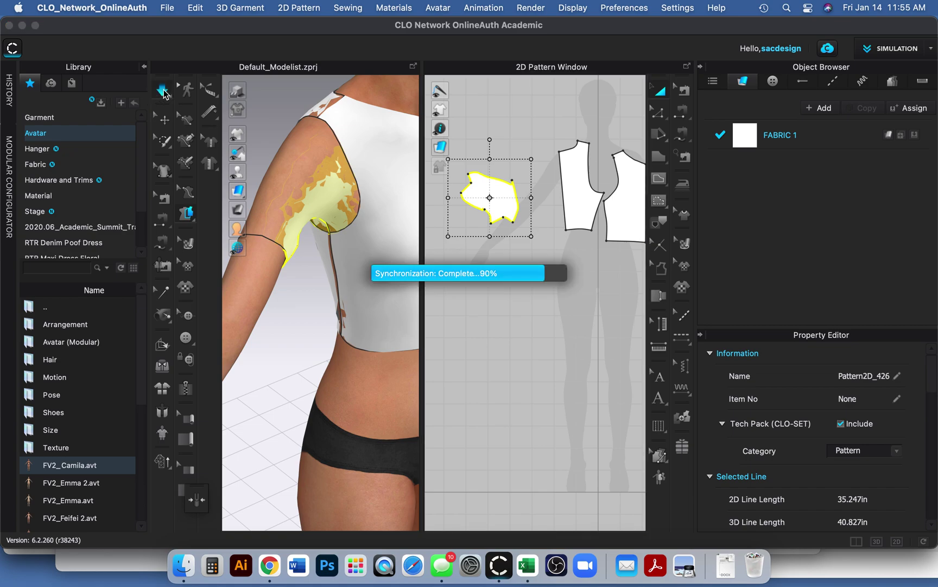
left_click(164, 93)
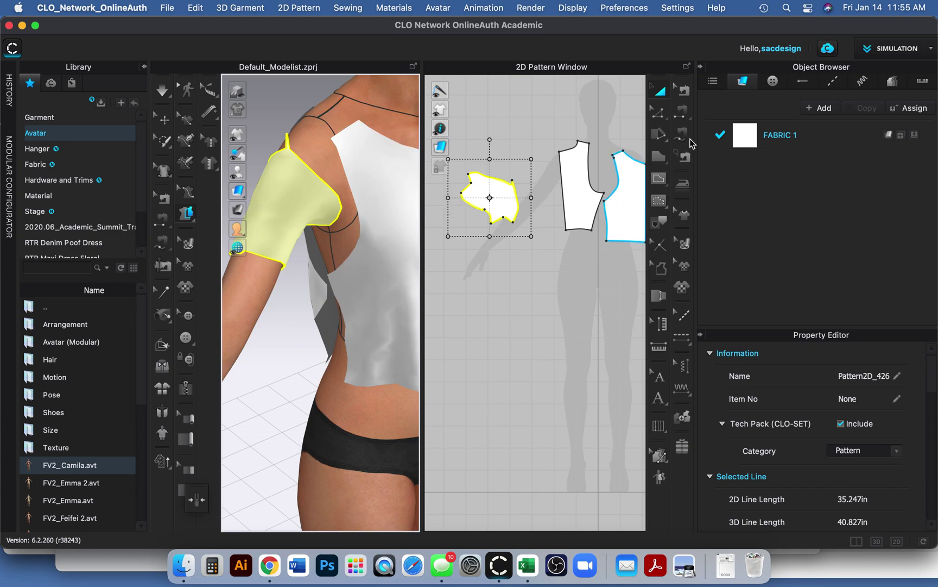
left_click(682, 113)
left_click(598, 212)
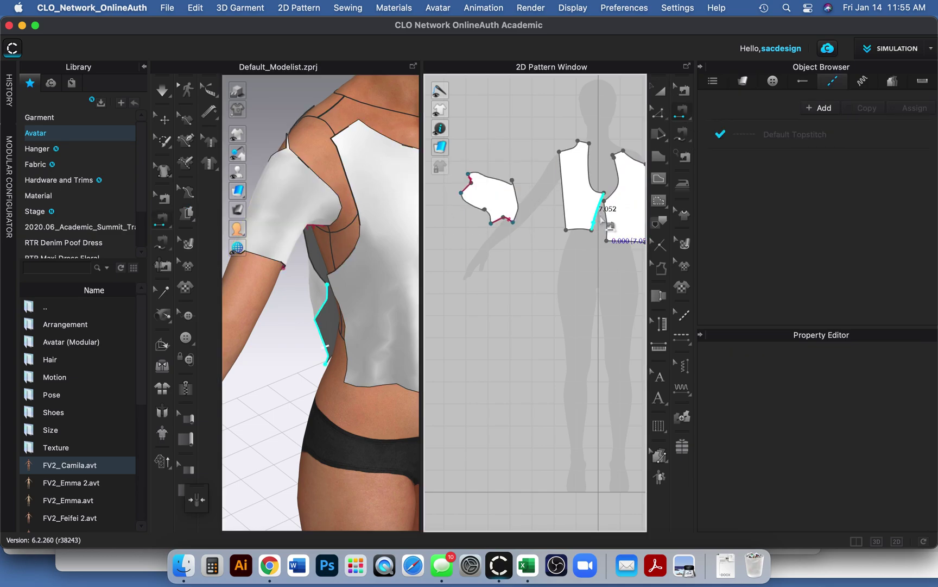
- Sew the front to the back at the side and shoulder edges and simulate the seams closed
left_click(608, 232)
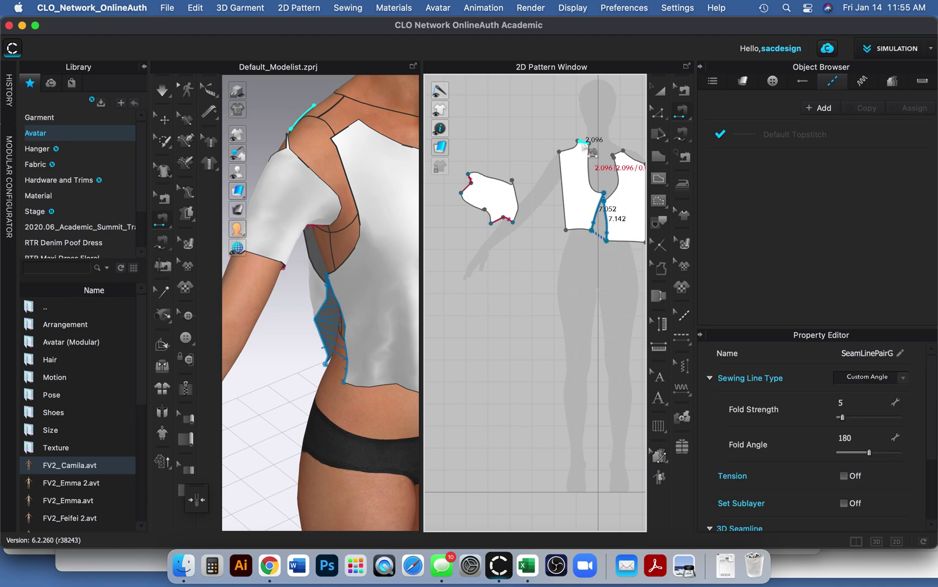
left_click(584, 142)
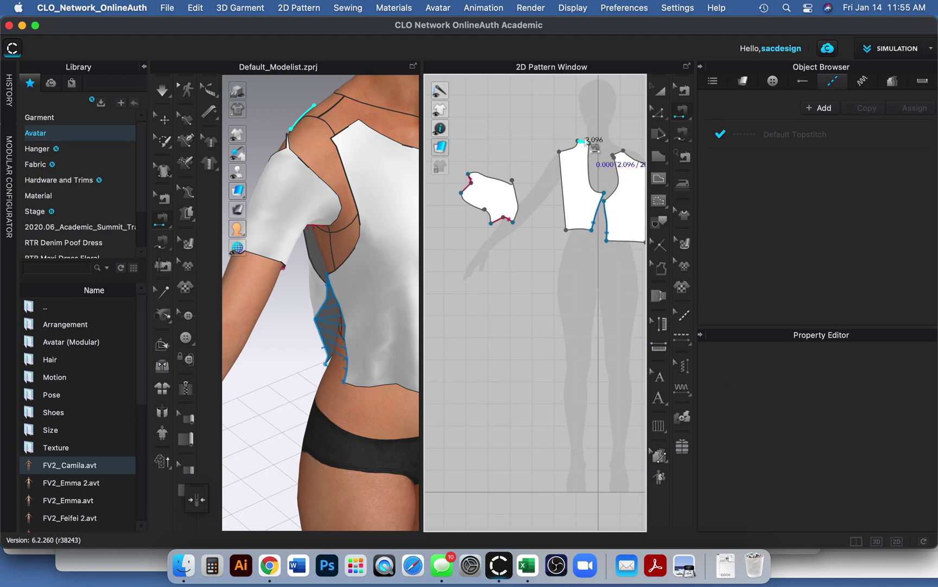
left_click(625, 154)
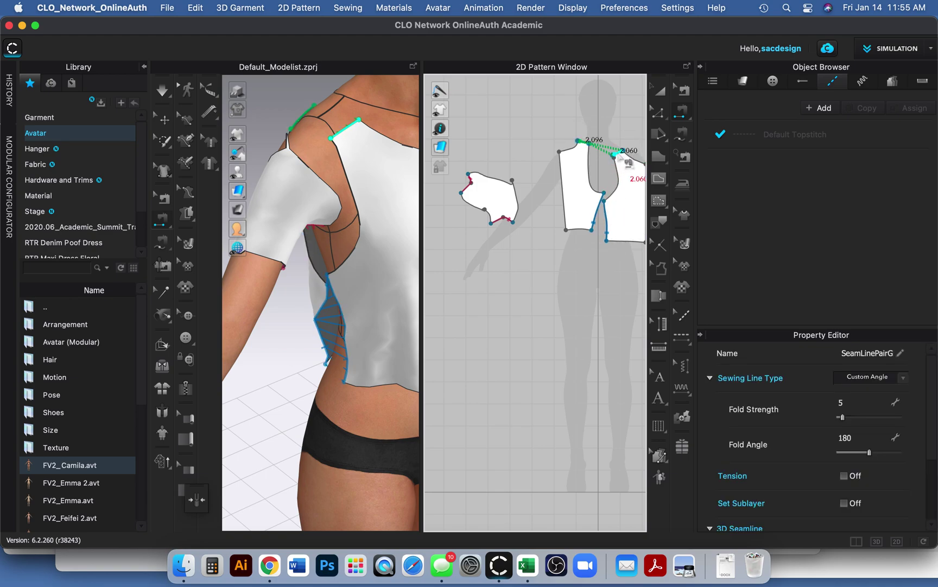
left_click(683, 91)
right_click_drag(337, 109, 384, 139)
key("space")
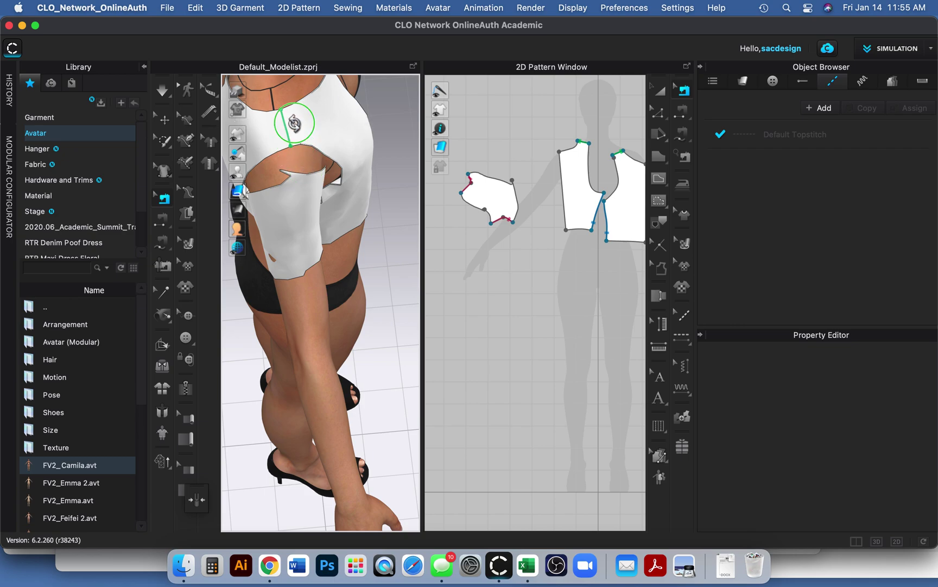
mouse_move(289, 115)
right_mouse_down()
mouse_move(249, 136)
mouse_move(245, 126)
mouse_move(287, 119)
mouse_move(290, 128)
right_mouse_up()
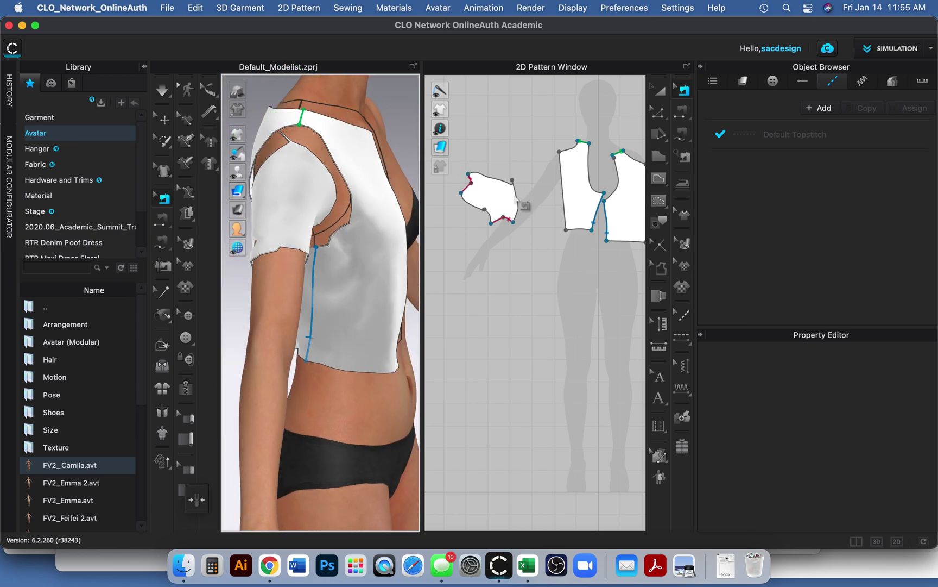
- Select the draped sleeve piece on the avatar's upper arm with Select/Move
left_click(167, 123)
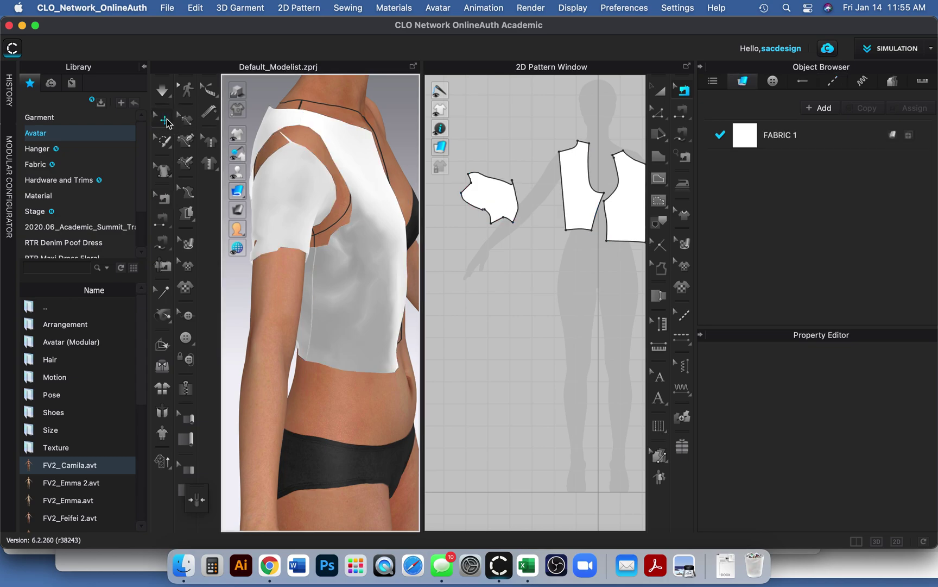
left_click(303, 159)
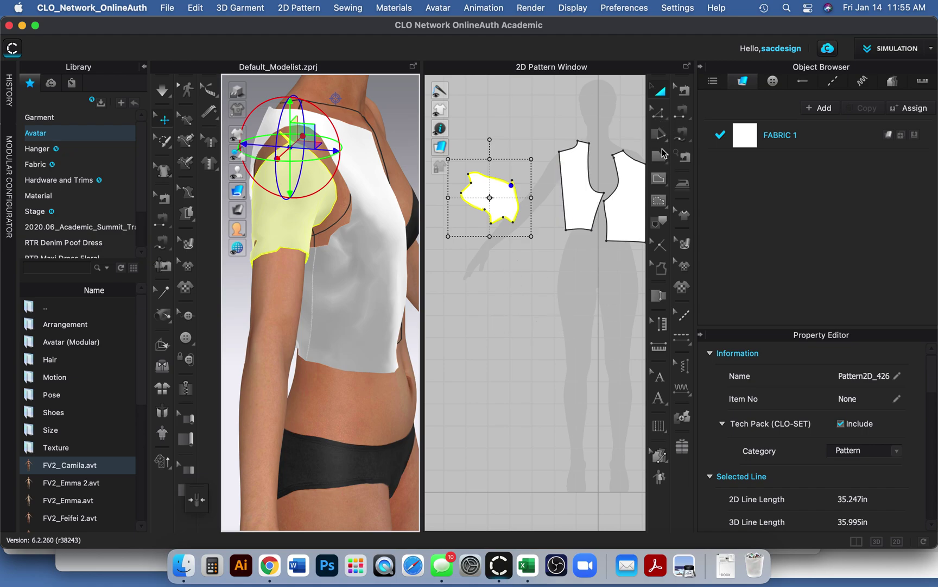
- Draw a Polygon sleeve piece with a peaked cap and a straight 14.957 in hem
left_click(660, 111)
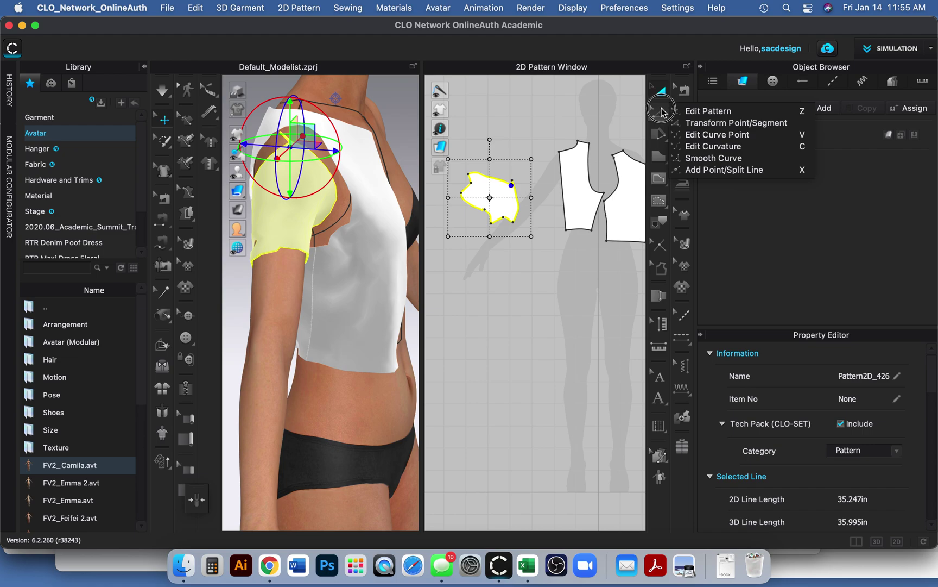
left_click(660, 180)
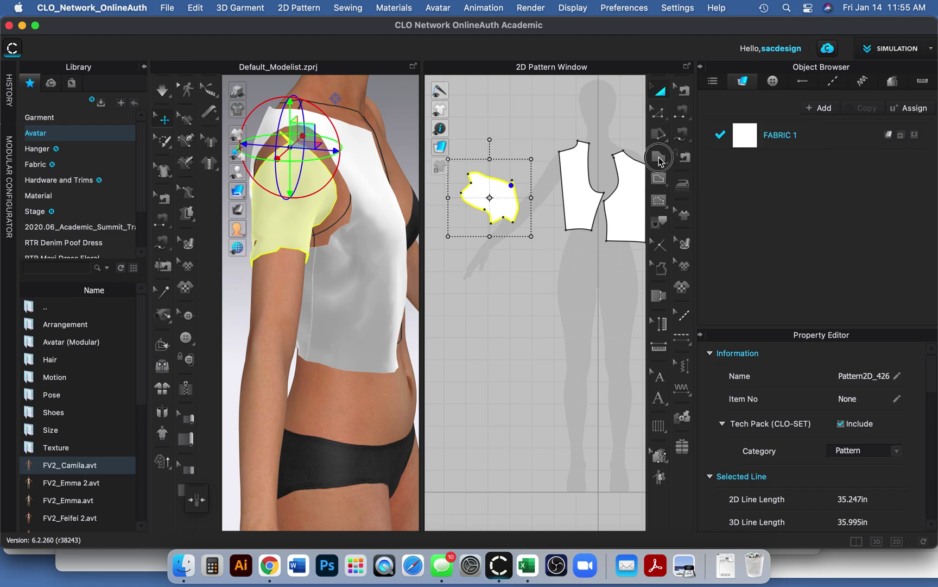
left_click(659, 156)
left_click(698, 157)
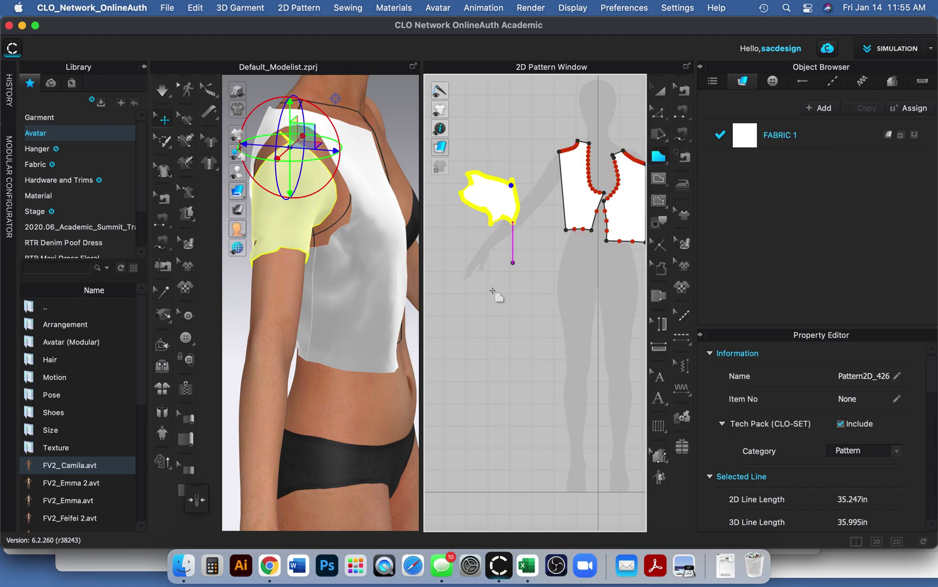
left_click(462, 305)
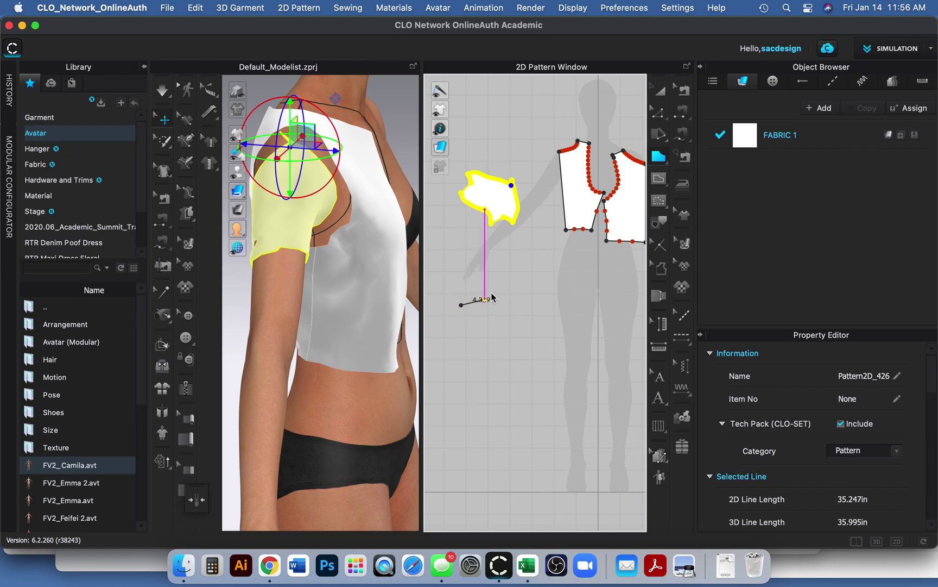
left_click(485, 300)
left_click(510, 281, "ctrl")
left_click(530, 300, "ctrl")
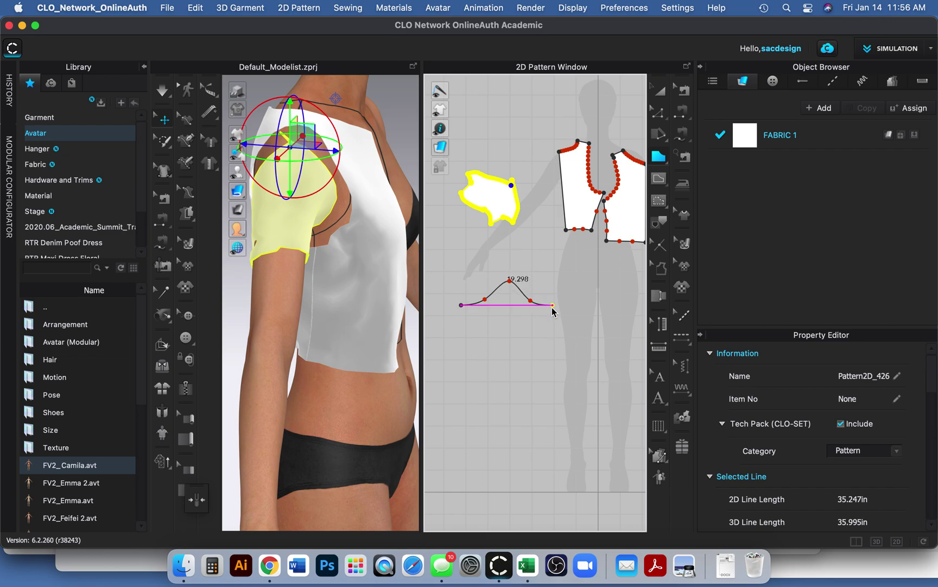
left_click(551, 305)
left_click(551, 329)
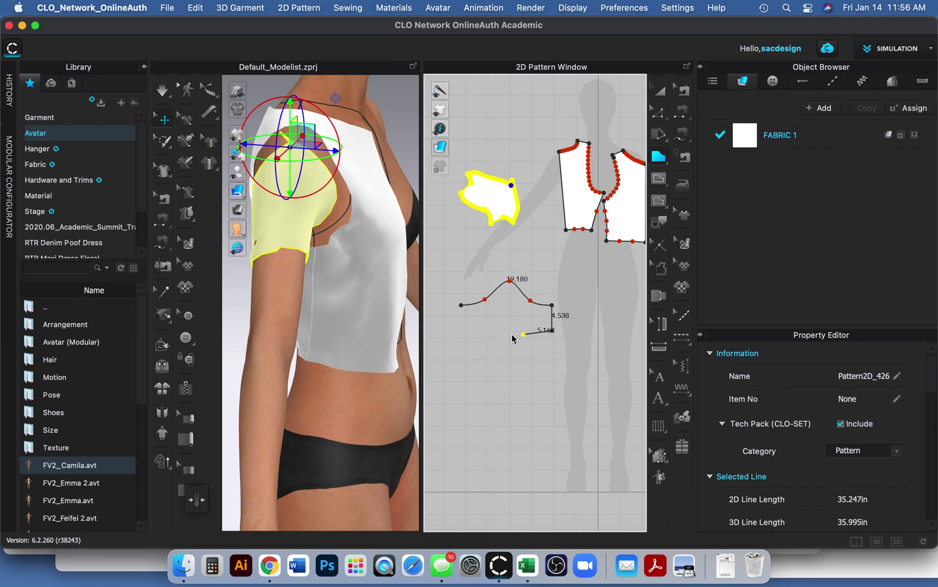
left_click(467, 331)
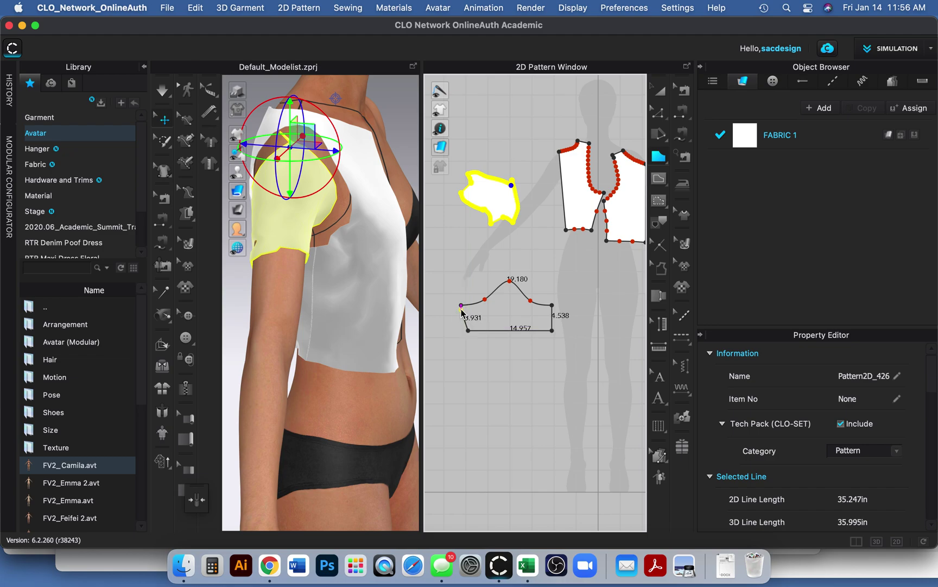
left_click(462, 307)
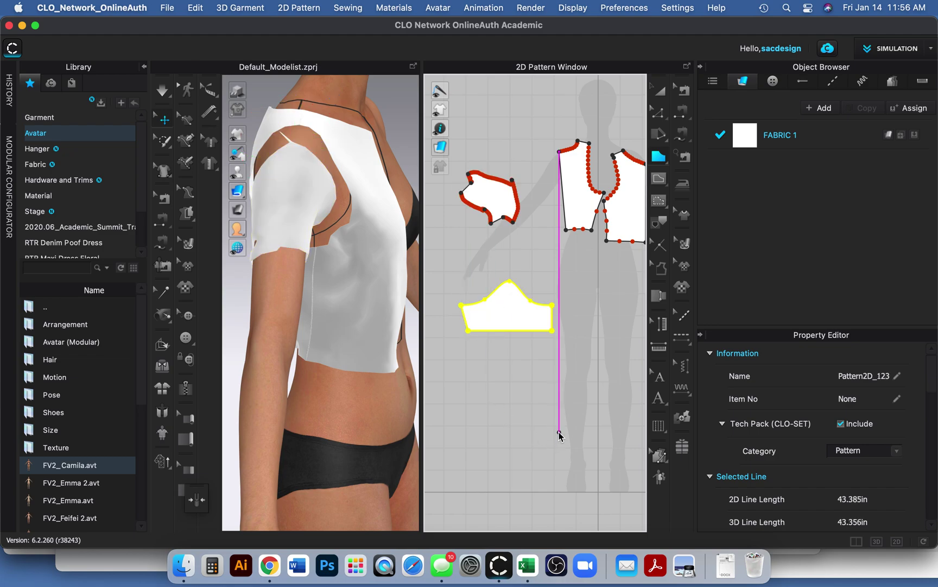
- Bend both sides of the new sleeve's peaked top cap line into a rounded bell curve
key("z")
left_click(496, 273)
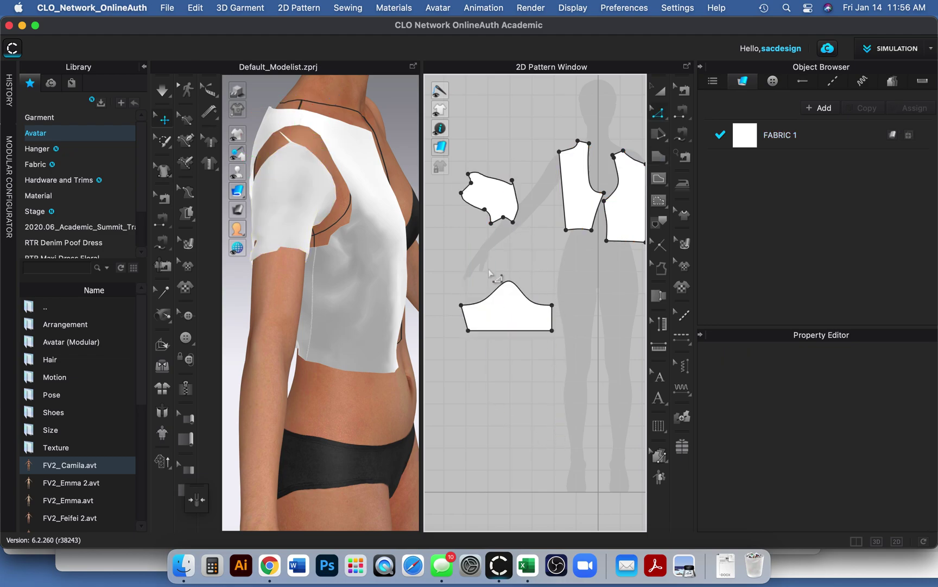
left_click(519, 295)
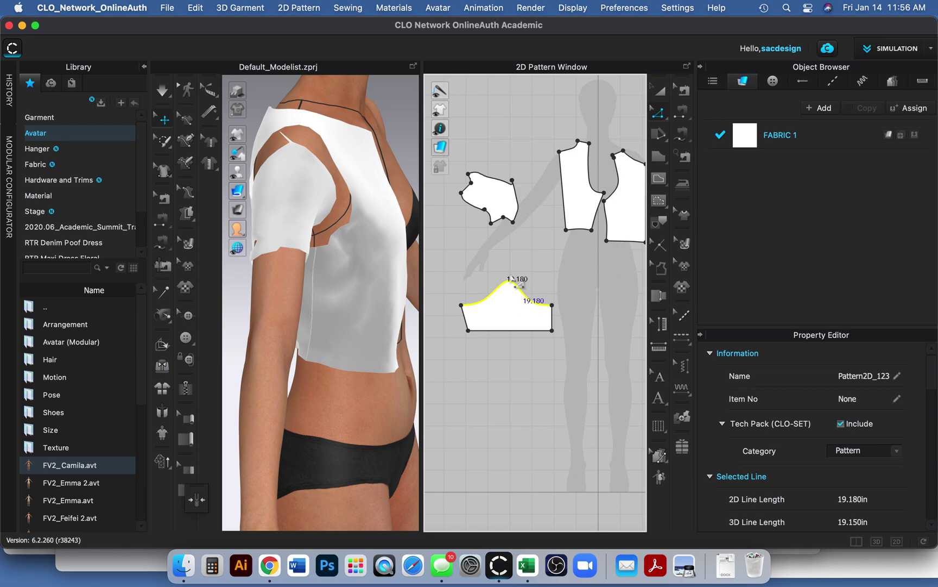
key("c")
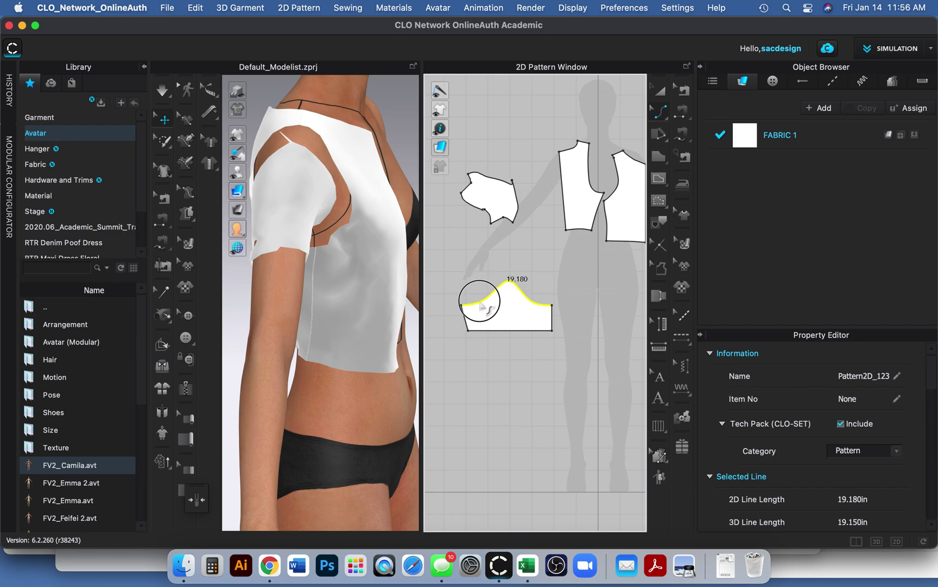
left_click_drag(481, 305, 458, 298)
left_click_drag(538, 304, 546, 304)
left_click(538, 273)
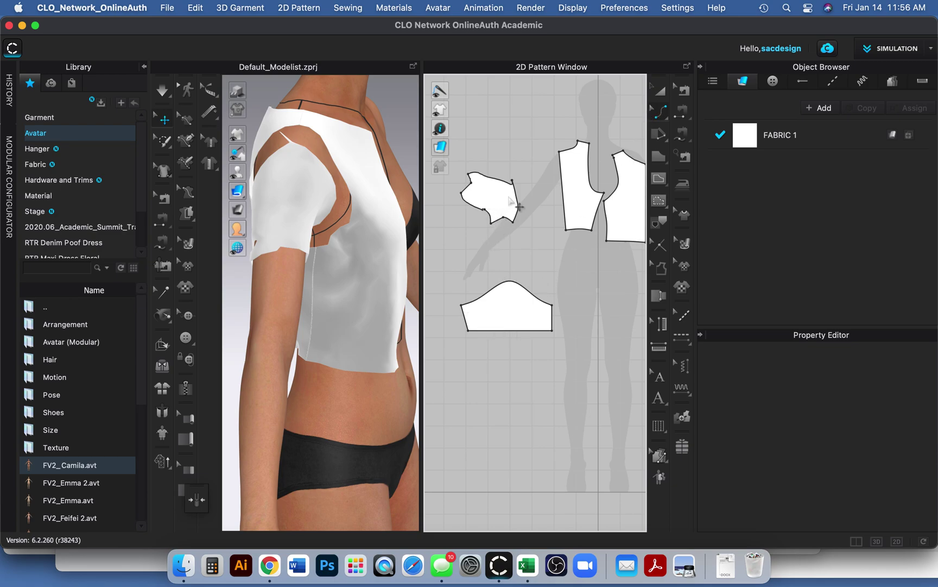
- Remove the doubled point from the traced sleeve's upper corner
scroll(513, 191, "up", 5)
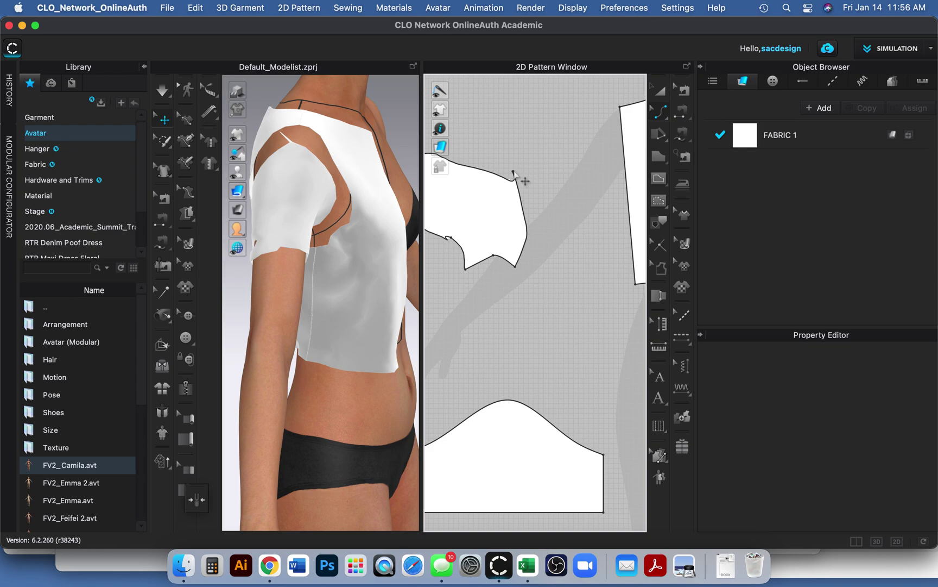
key("v")
left_click(514, 173)
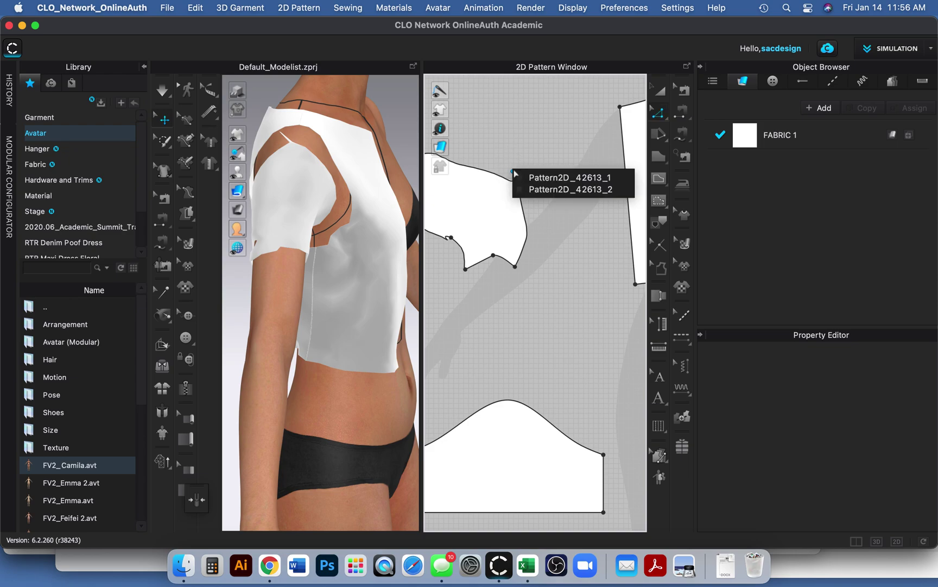
left_click(530, 179)
left_click(528, 180)
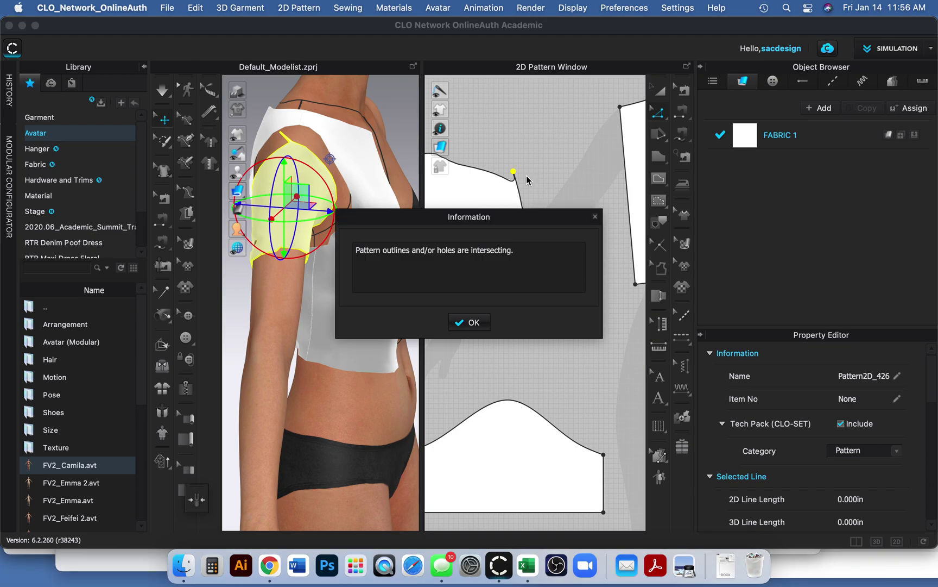
left_click(473, 322)
scroll(526, 187, "up", 3)
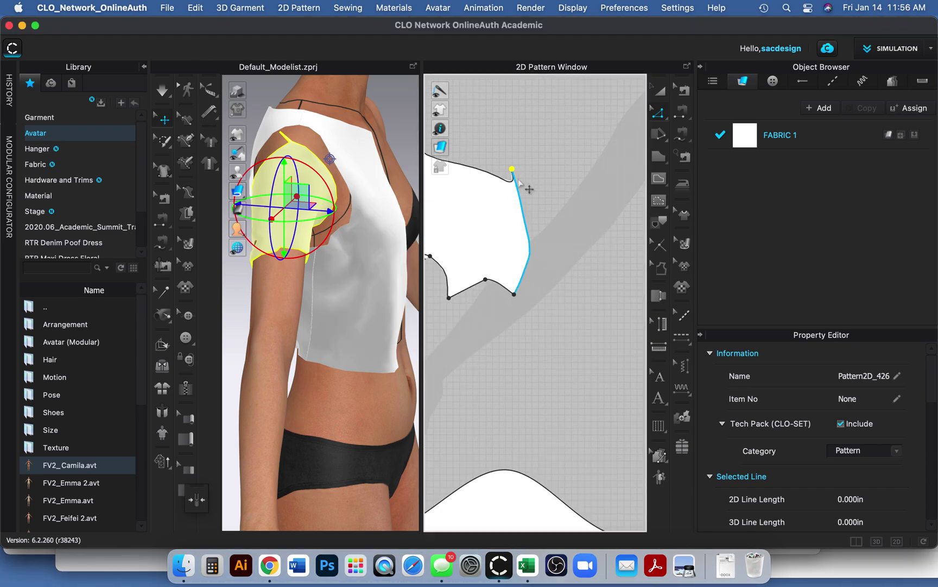
left_click_drag(504, 157, 524, 152)
left_click(478, 322)
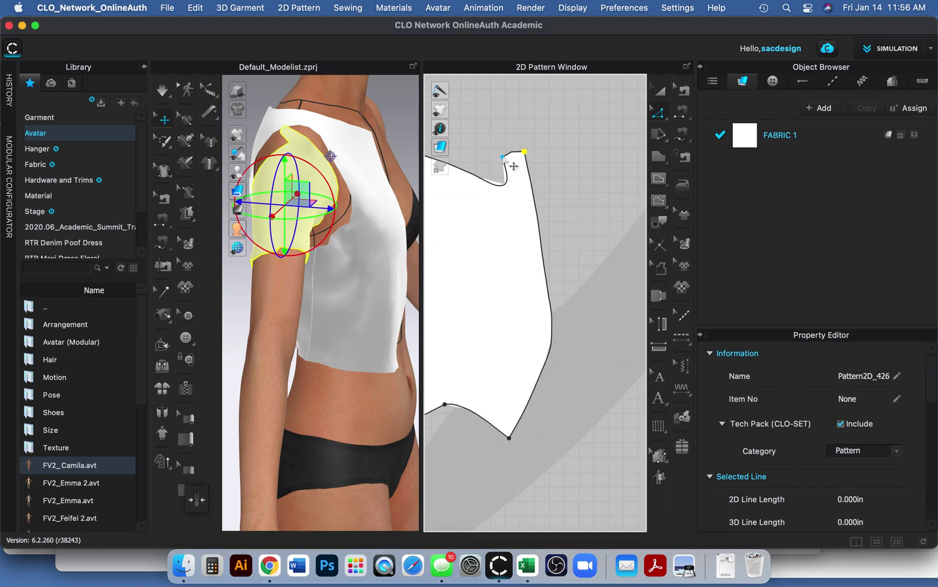
left_click(504, 157)
key("Escape")
scroll(495, 184, "down", 5)
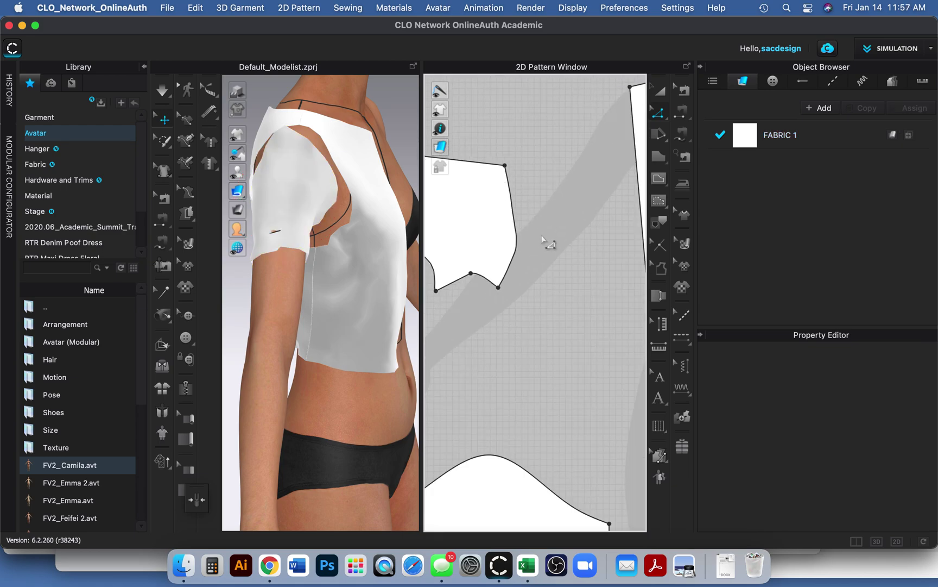
- Shift the traced sleeve piece slightly to the left
middle_click_drag(542, 237, 644, 242)
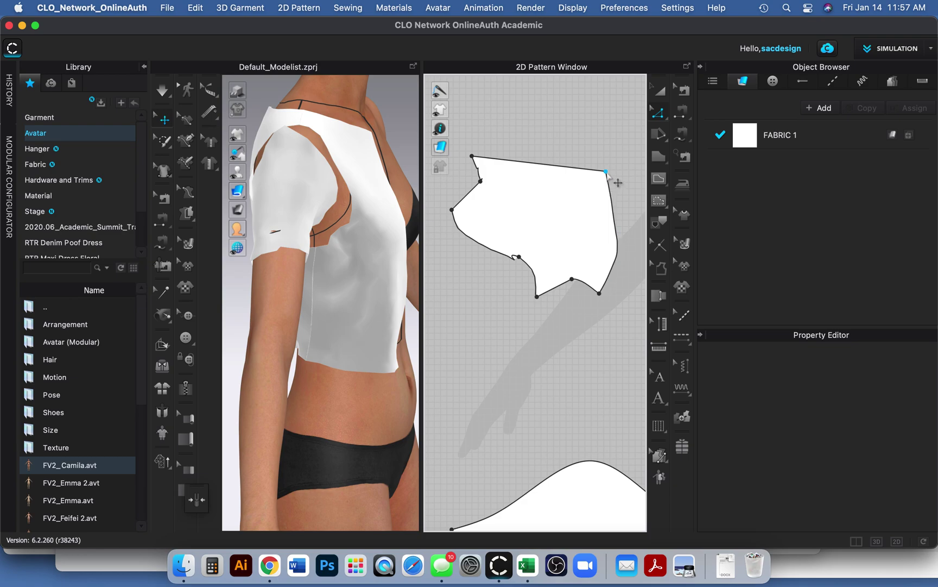
left_click(298, 148)
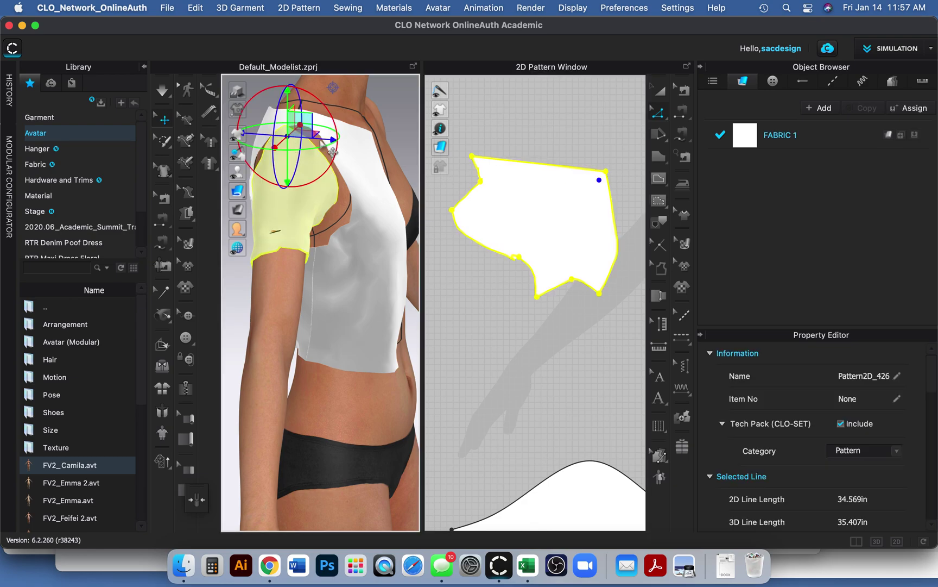
mouse_move(608, 173)
left_mouse_down()
mouse_move(596, 158)
mouse_move(606, 164)
mouse_move(598, 173)
left_mouse_up()
key("Escape")
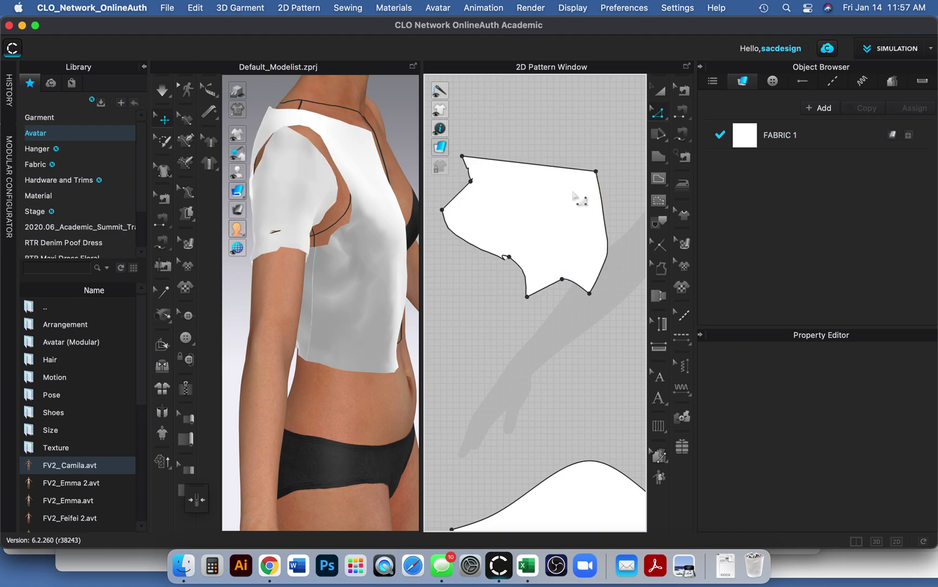
left_click(659, 92)
- Rotate the traced sleeve about 35° counter-clockwise to a more upright angle
left_click(556, 199)
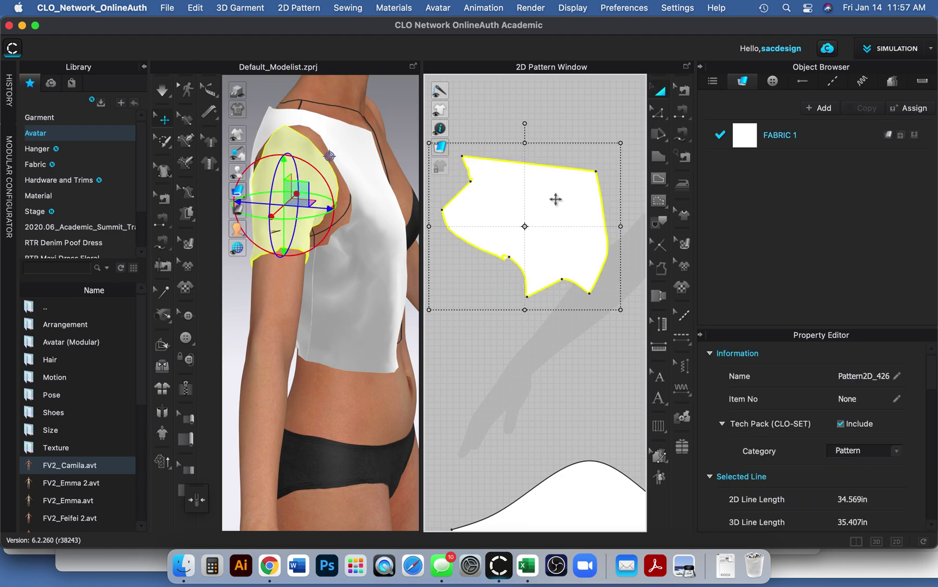
left_click_drag(526, 120, 466, 139)
left_click(561, 103)
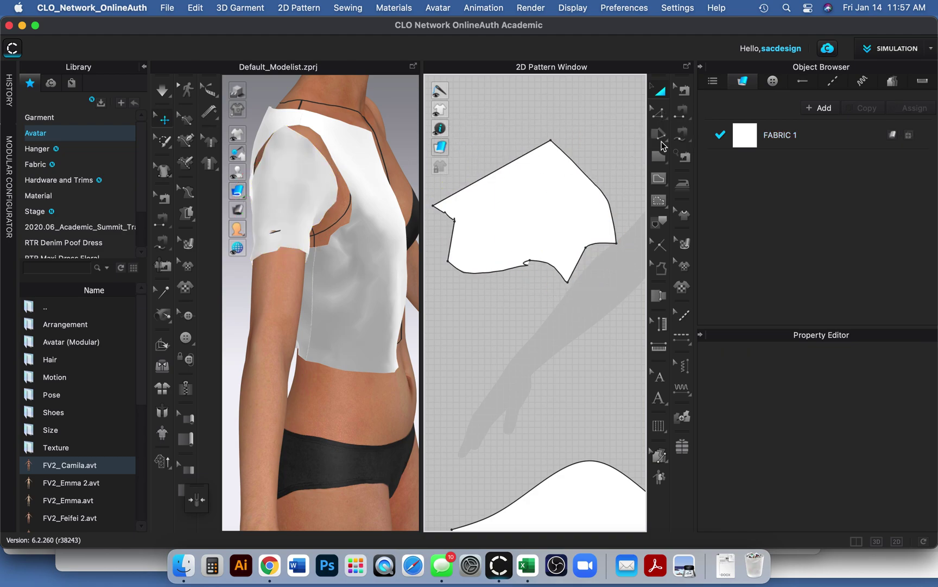
- Convert the sleeve's pointed top corner into a curve point, rounding its upper edge
left_click(659, 117)
left_click(552, 141)
right_click(552, 141)
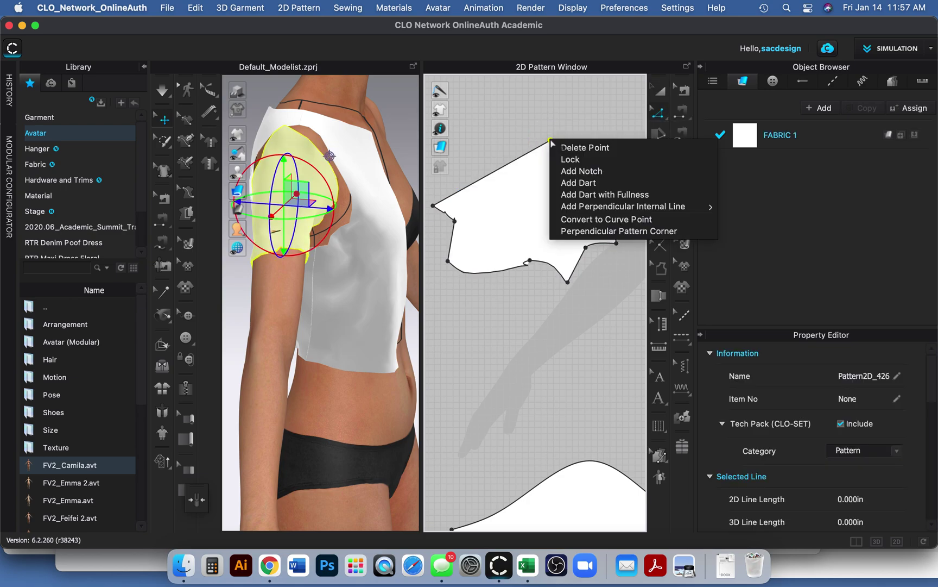
left_click(624, 219)
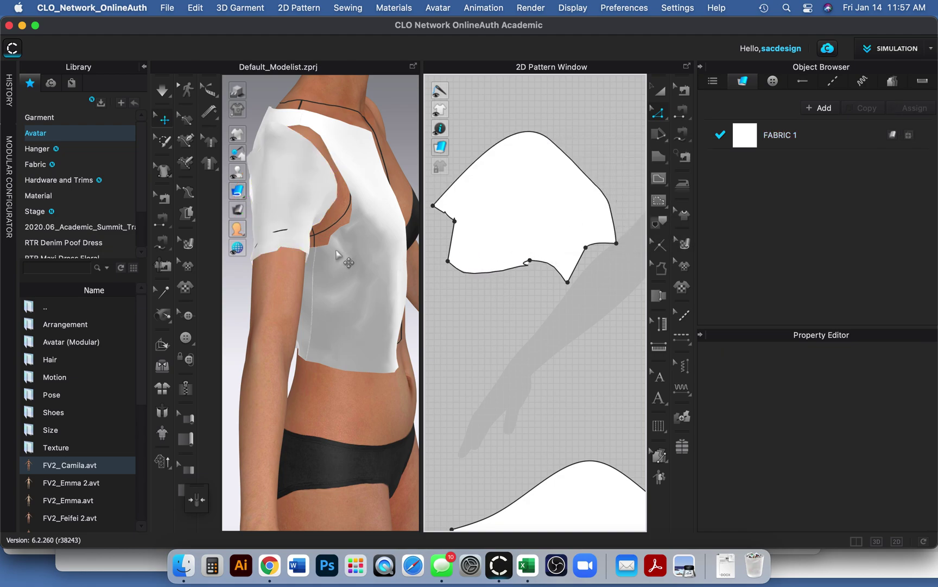
left_click(332, 196)
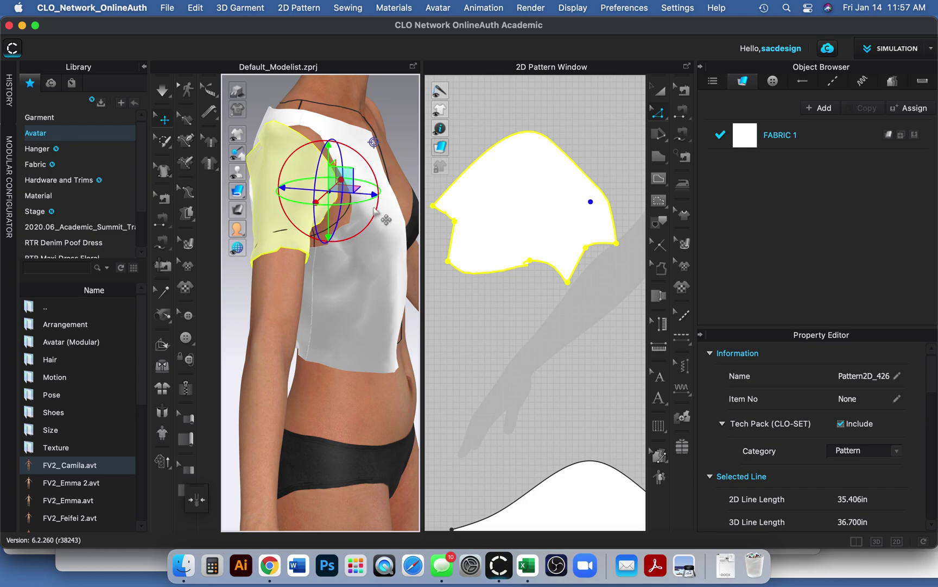
right_click_drag(329, 264, 280, 225)
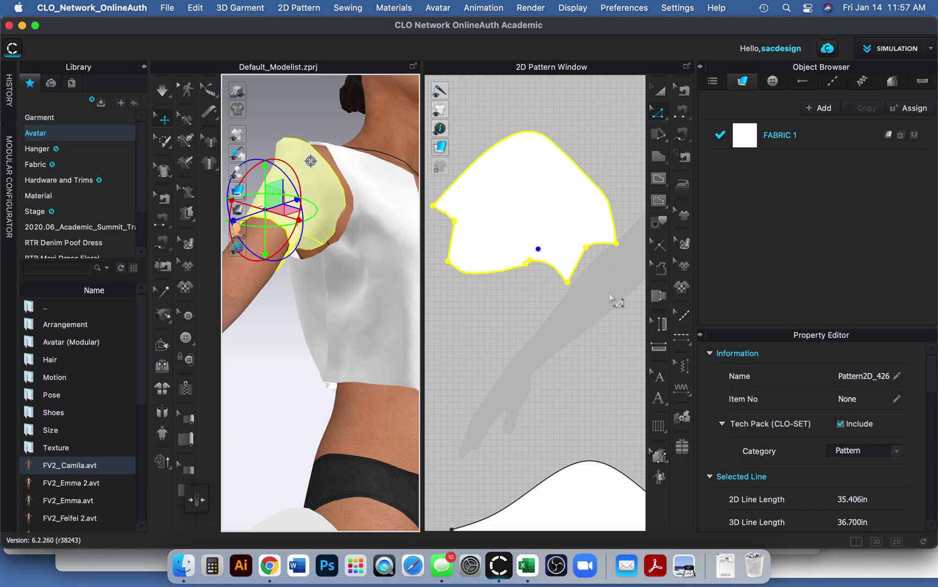
left_click(471, 316)
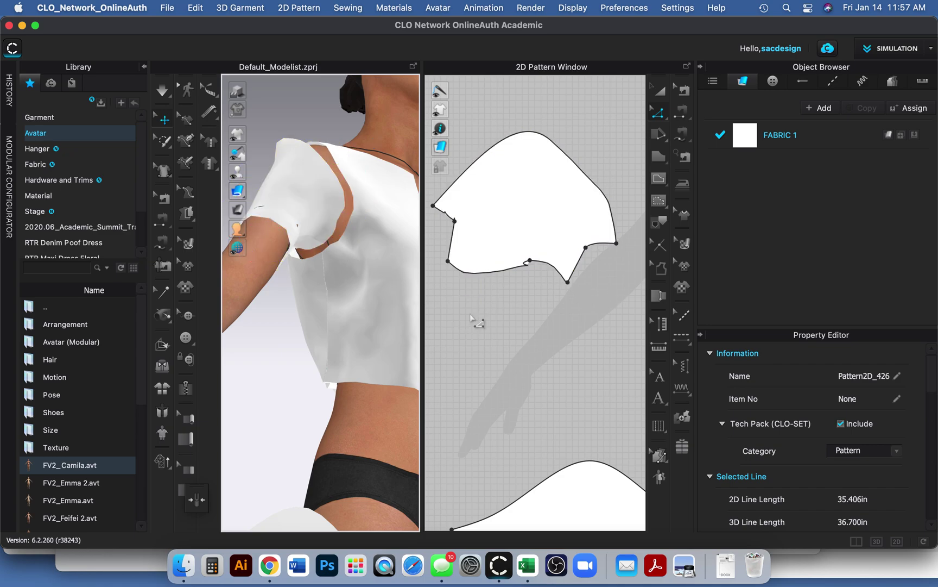
- Delete the stray points on the sleeve's bottom and underarm edges so they run straight
left_click(530, 261)
key("Delete")
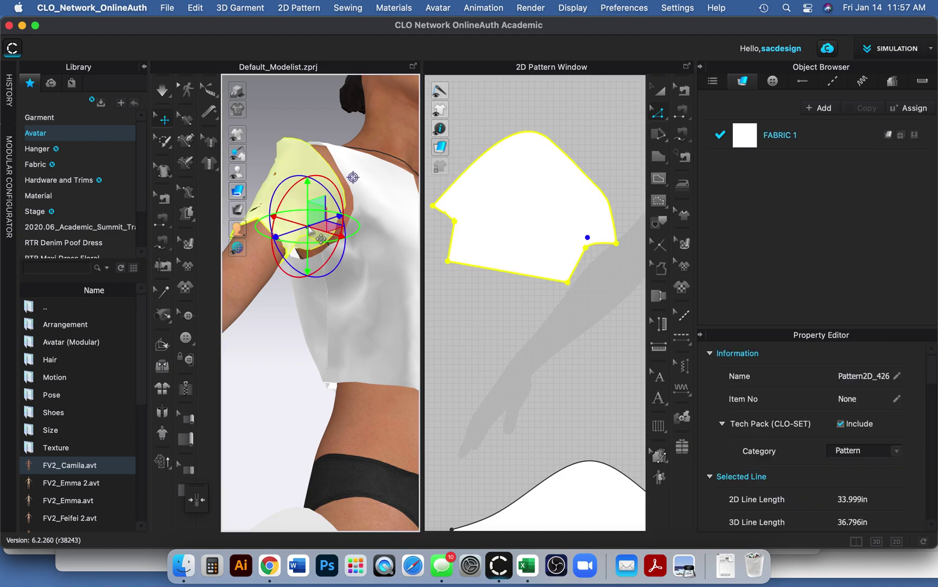
left_click(314, 233)
scroll(597, 316, "down", 3)
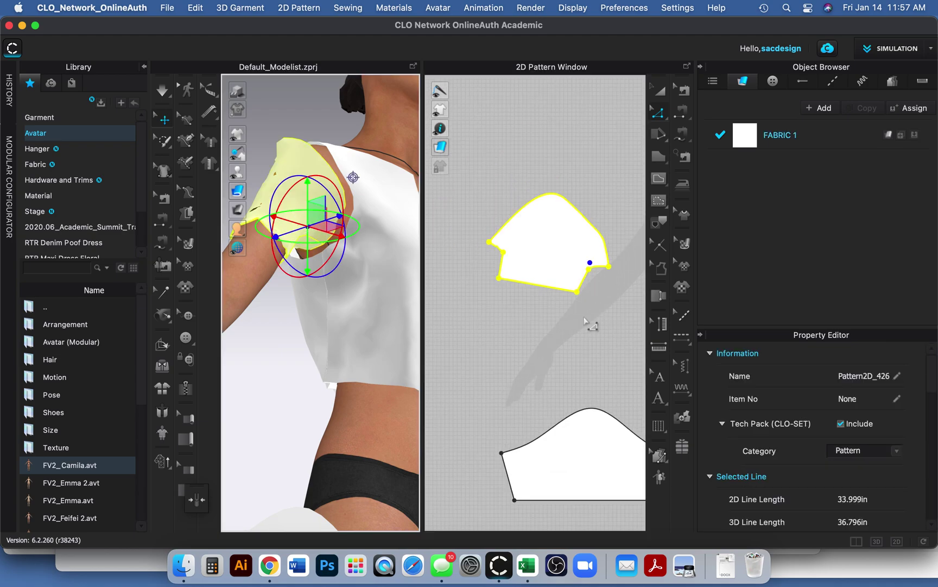
right_click_drag(587, 324, 521, 317)
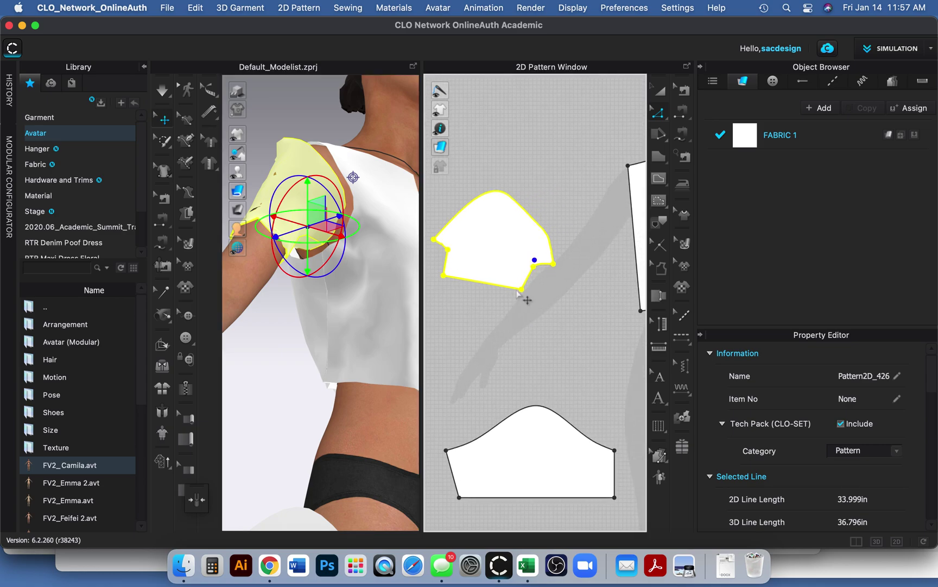
left_click_drag(520, 293, 565, 297)
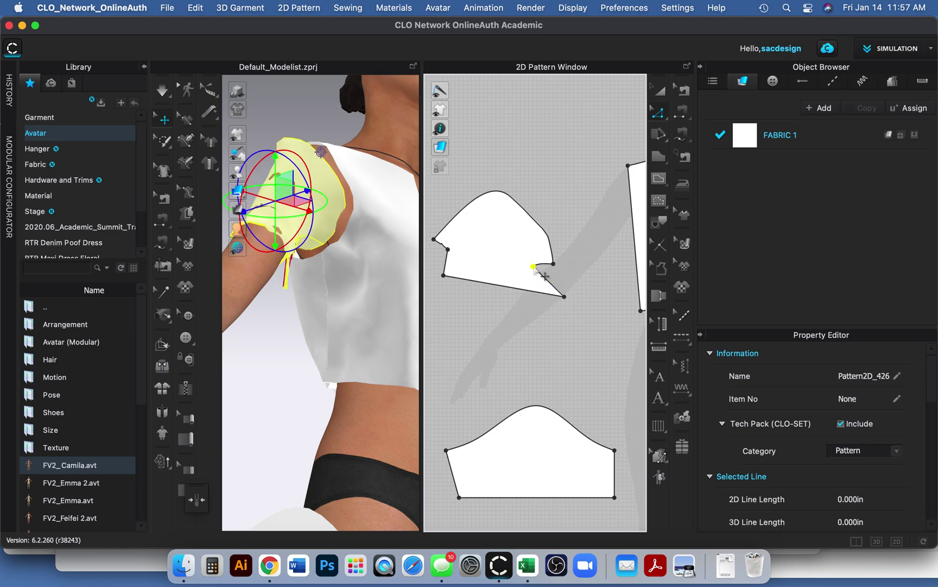
key("Delete")
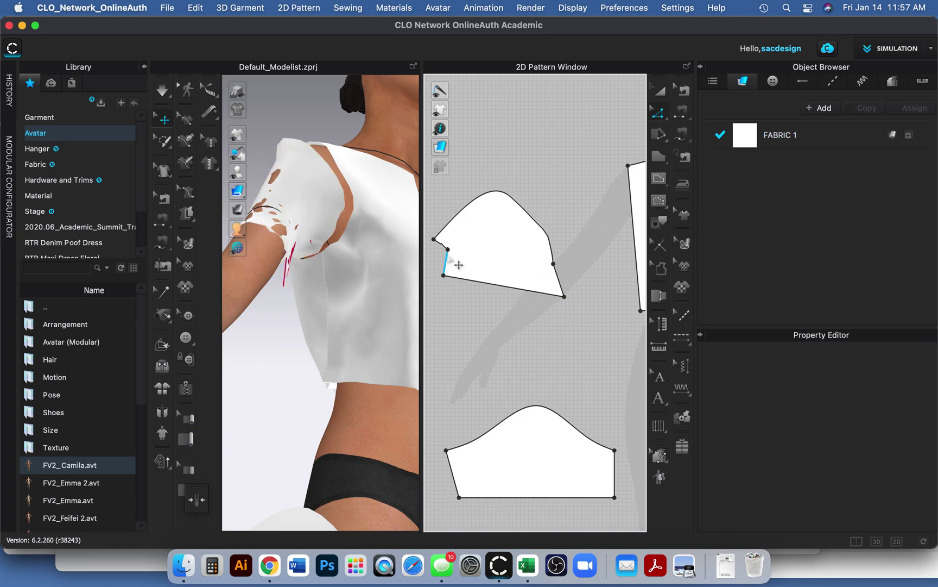
left_click(447, 250)
key("Delete")
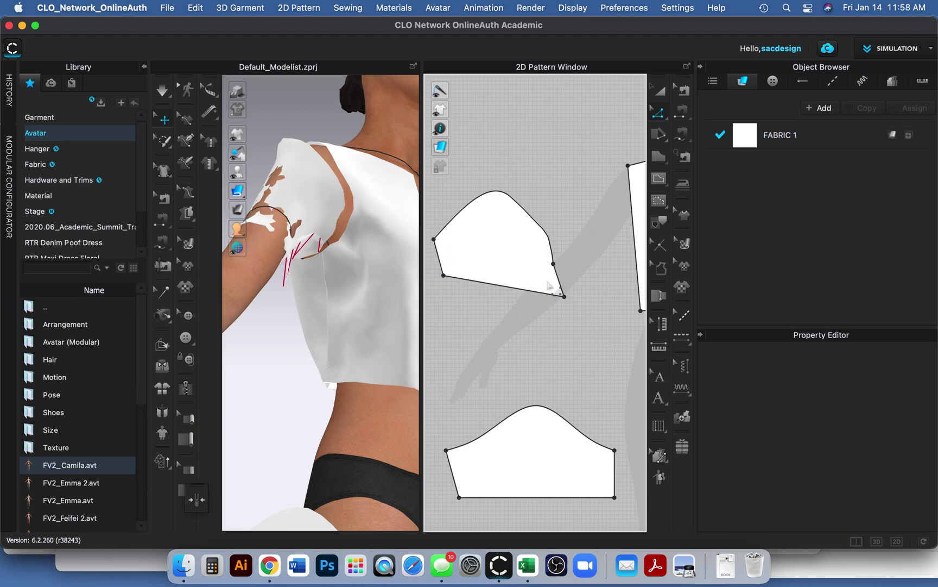
- Pull the sleeve's underarm corner inward to shorten the seam
left_click_drag(564, 297, 537, 292)
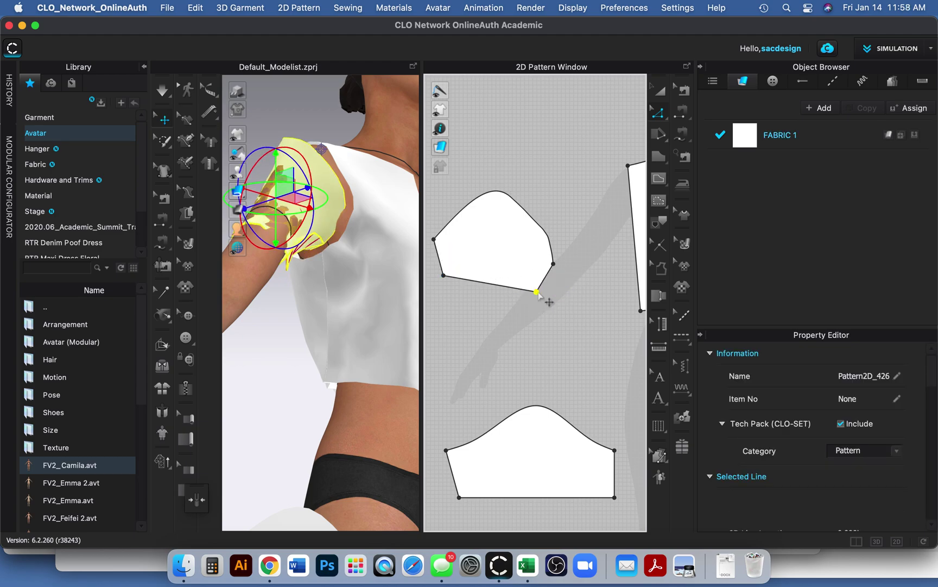
left_click(506, 253)
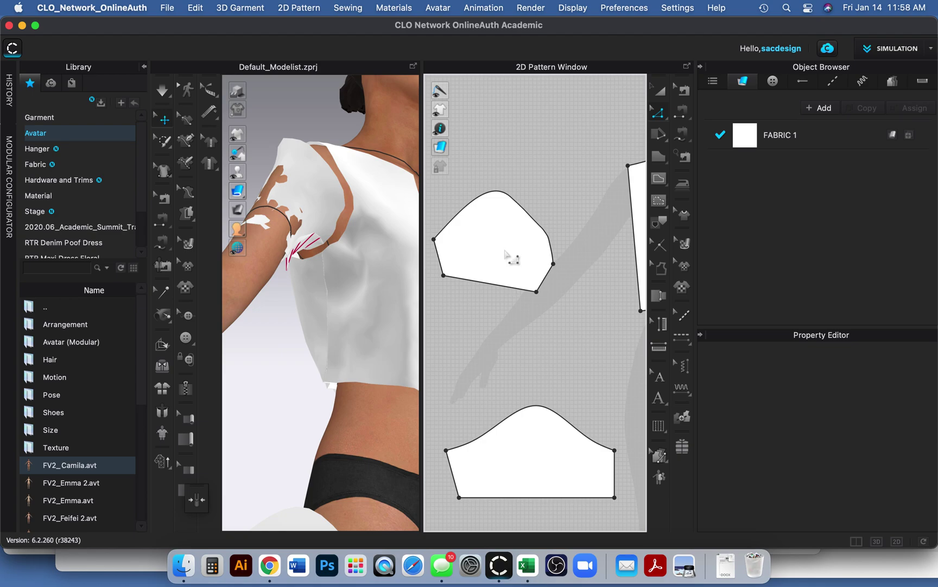
key("a")
left_click(506, 252)
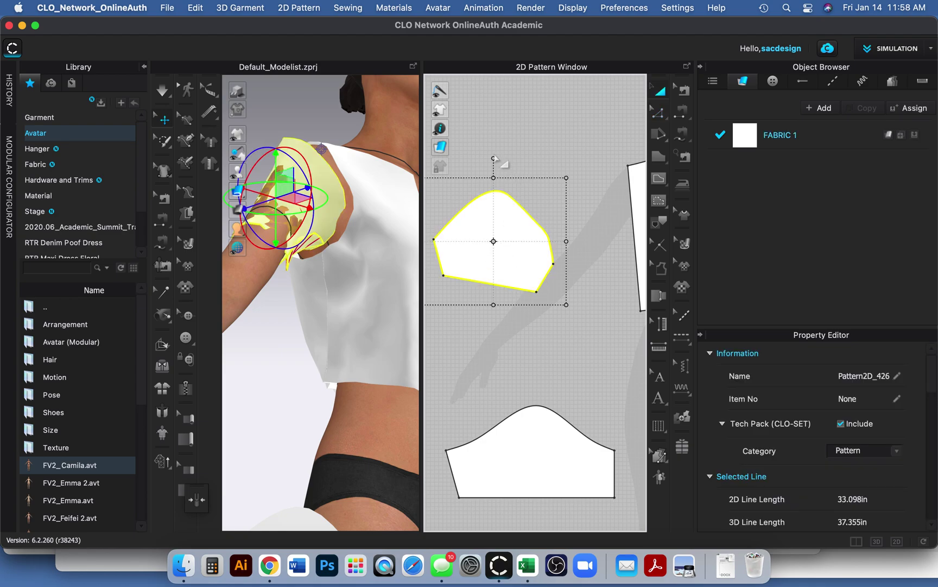
- Level the sleeve's bottom edge and brush-smooth the left, right and top of its cap
left_click_drag(494, 158, 471, 163)
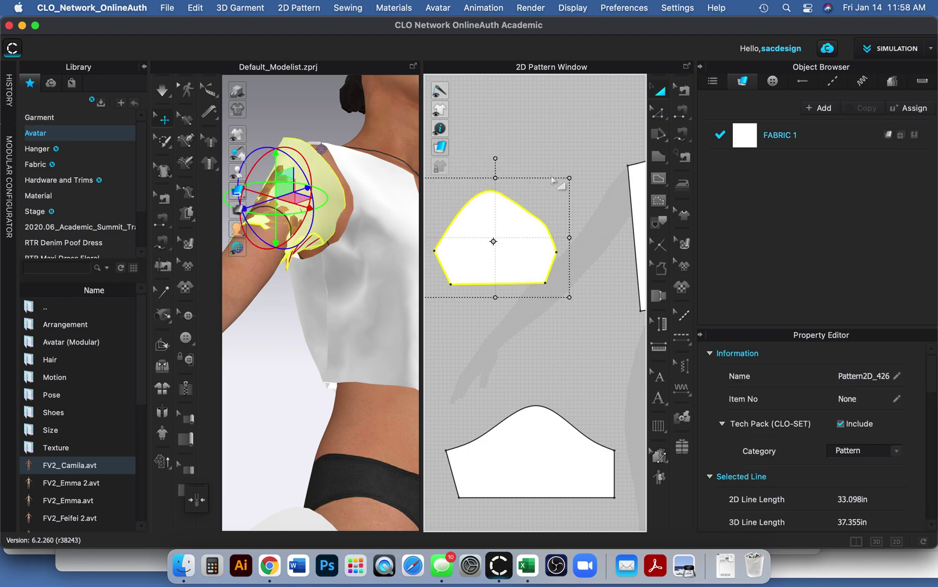
left_click(561, 148)
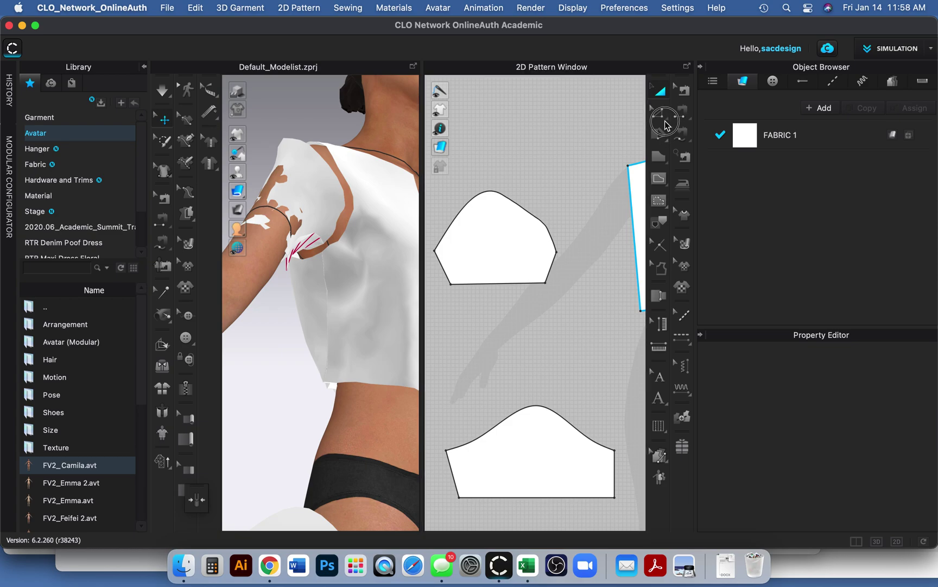
left_click(667, 118)
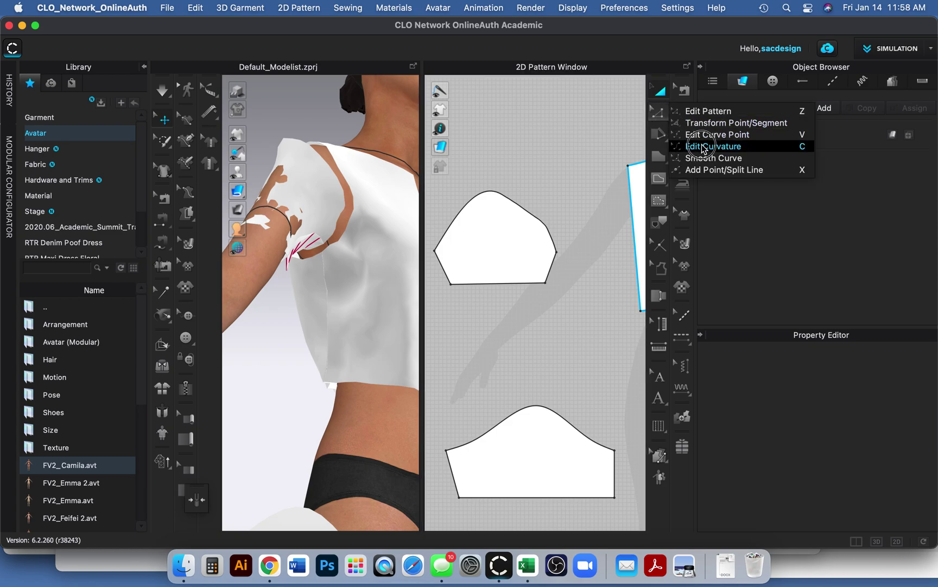
left_click(714, 158)
left_click_drag(448, 229, 462, 240)
left_click_drag(553, 233, 547, 229)
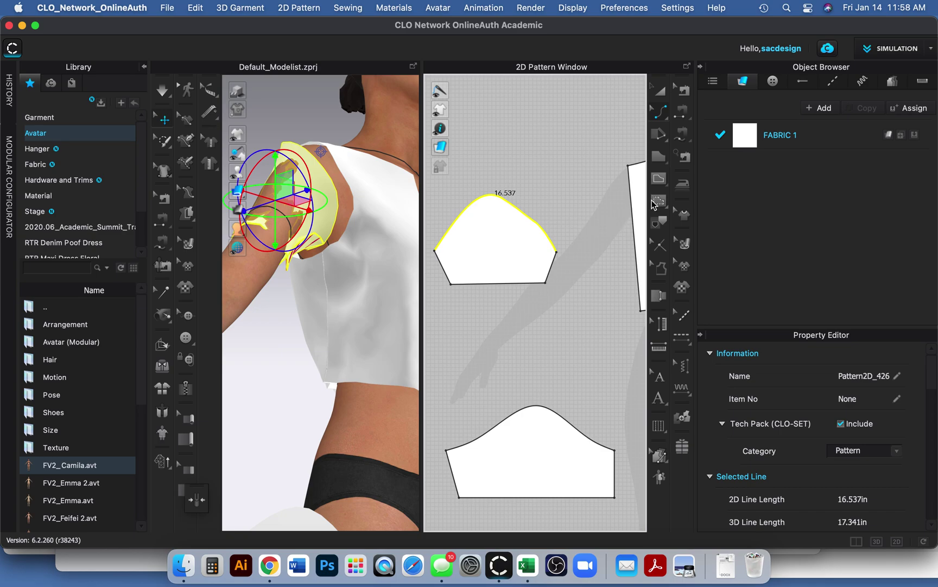
left_click_drag(502, 202, 505, 196)
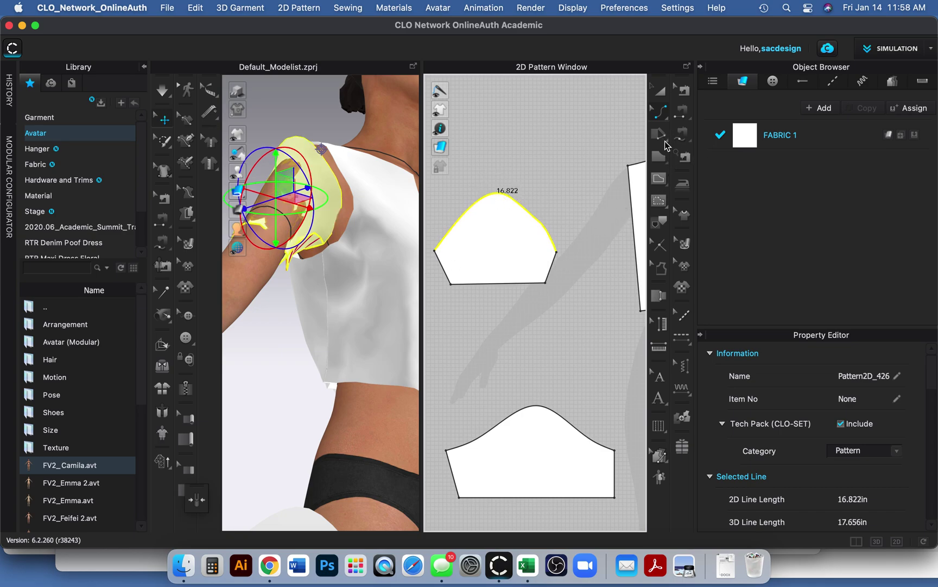
- Bend the straight right side of the sleeve cap into a rounder, outward curve
left_click(666, 117)
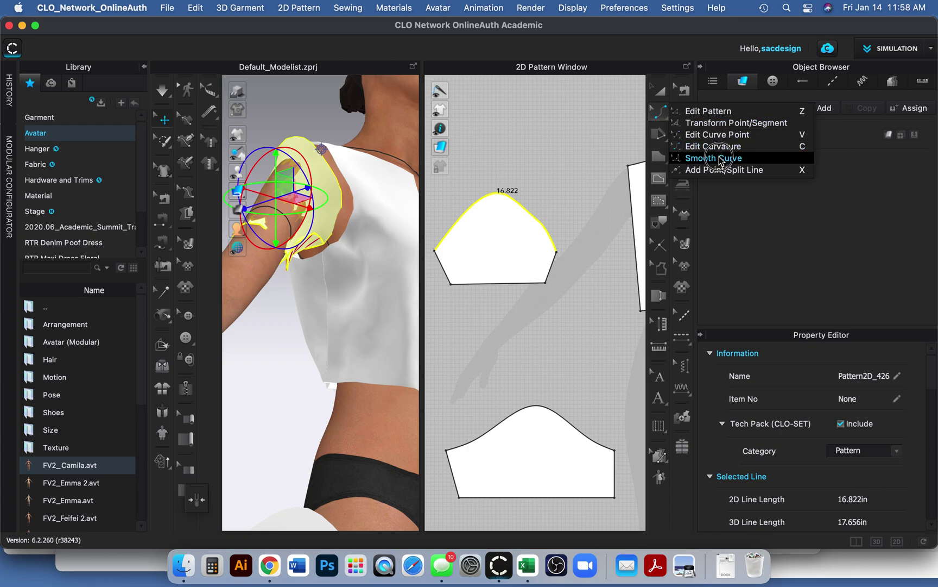
left_click(700, 170)
left_click(539, 230)
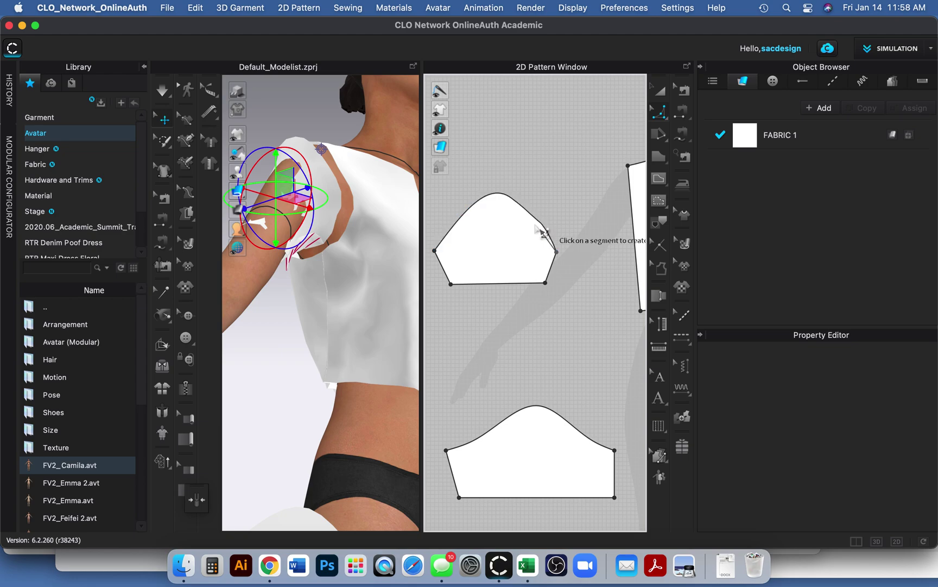
left_click(498, 195)
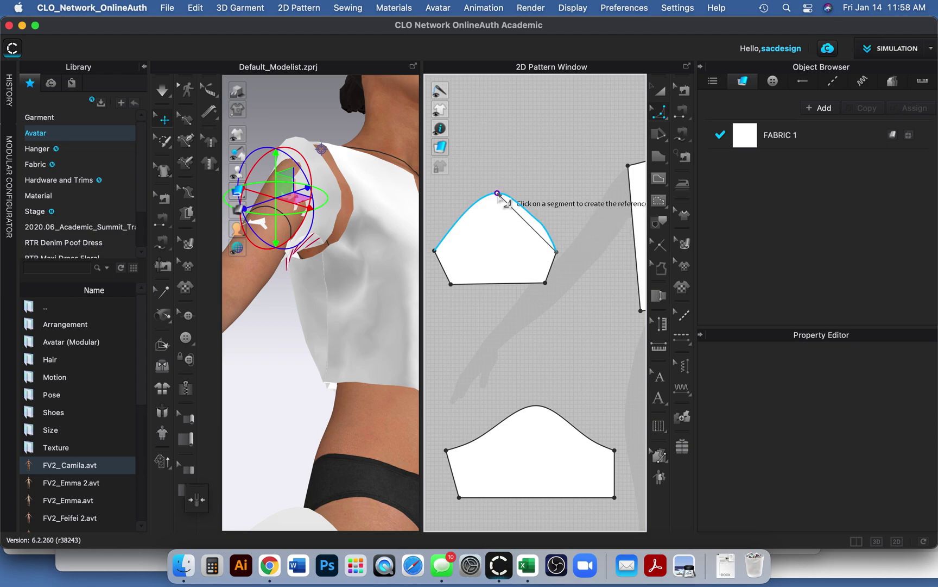
left_click(541, 225)
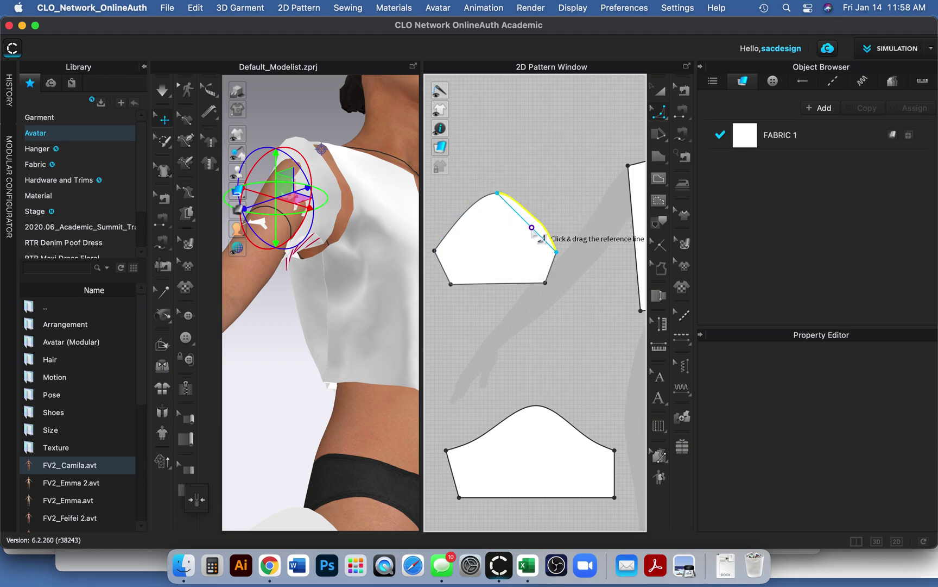
left_click_drag(534, 230, 508, 210)
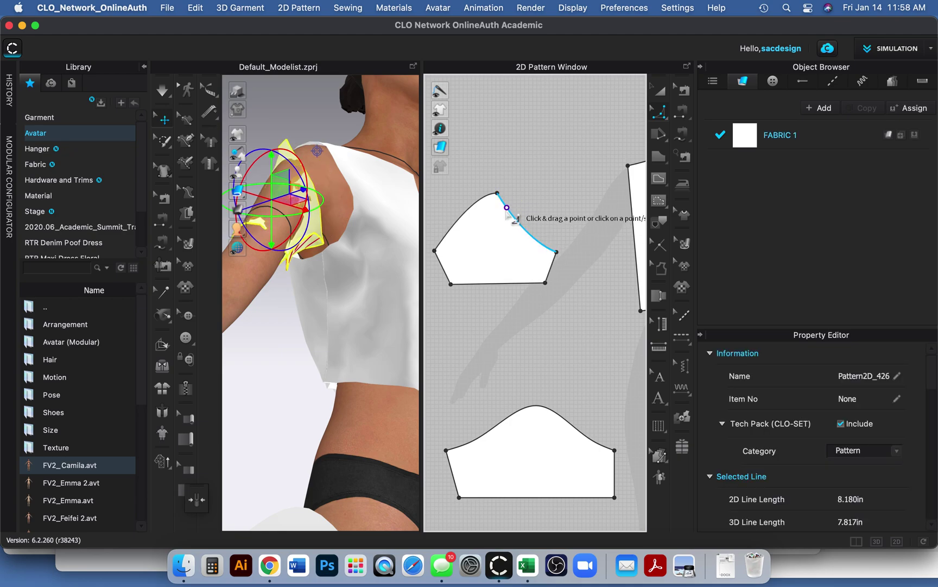
left_click(575, 225)
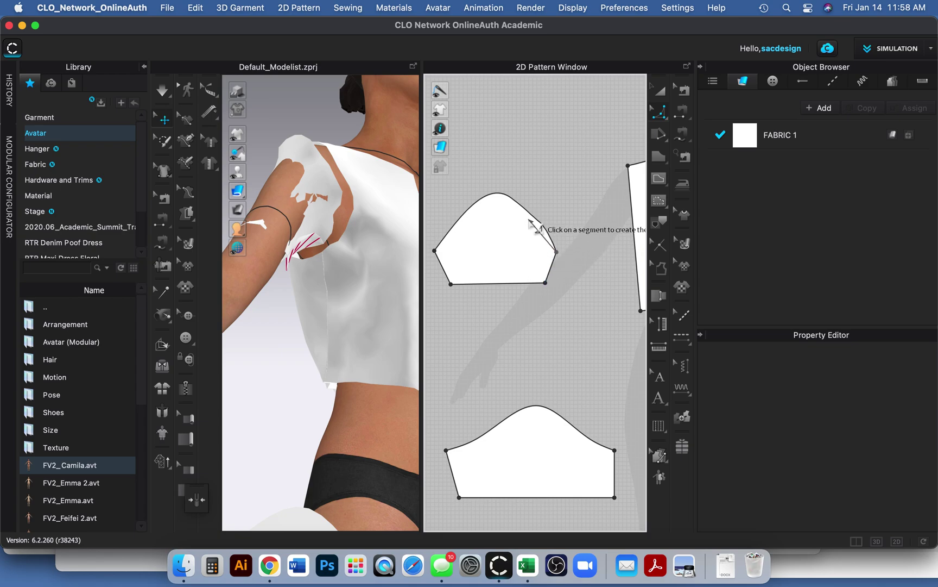
left_click(549, 229)
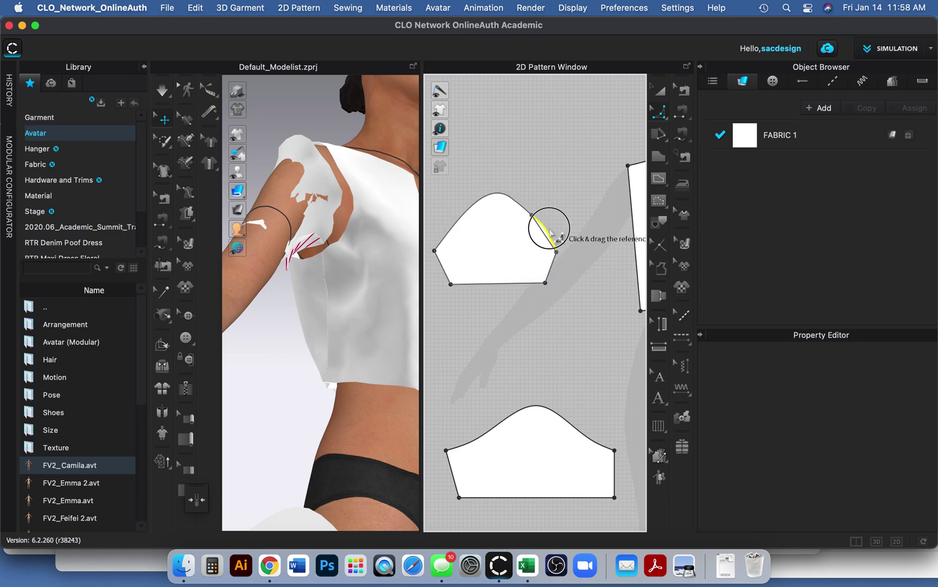
mouse_move(551, 236)
left_mouse_down()
mouse_move(542, 244)
mouse_move(548, 238)
left_mouse_up()
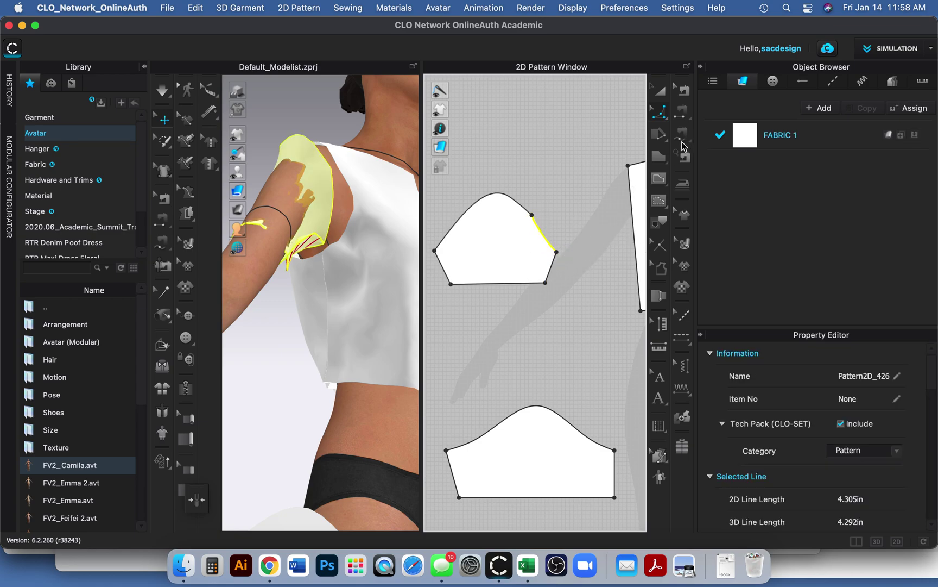
- Convert the sleeve-cap point to a smooth curve point and reshape the cap slightly
left_click(654, 113)
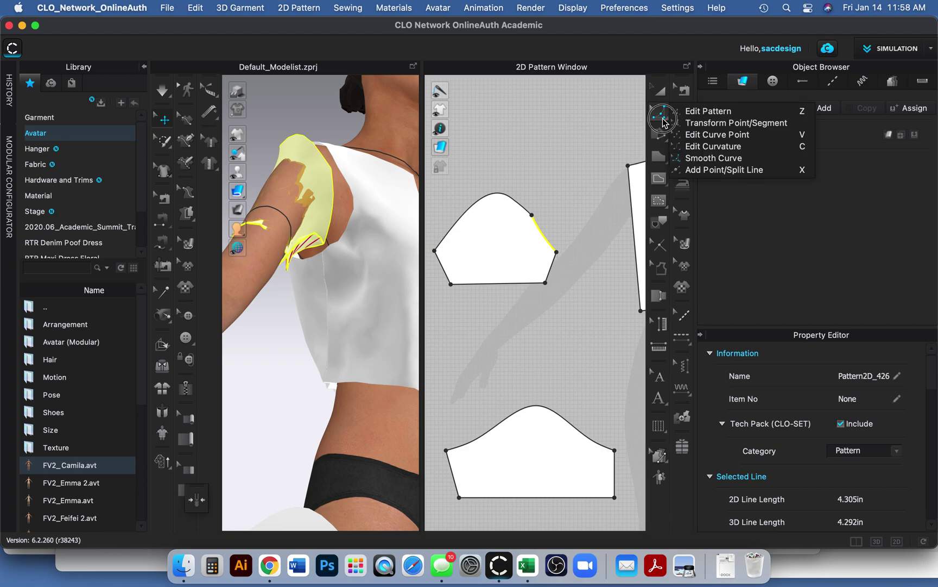
left_click(700, 142)
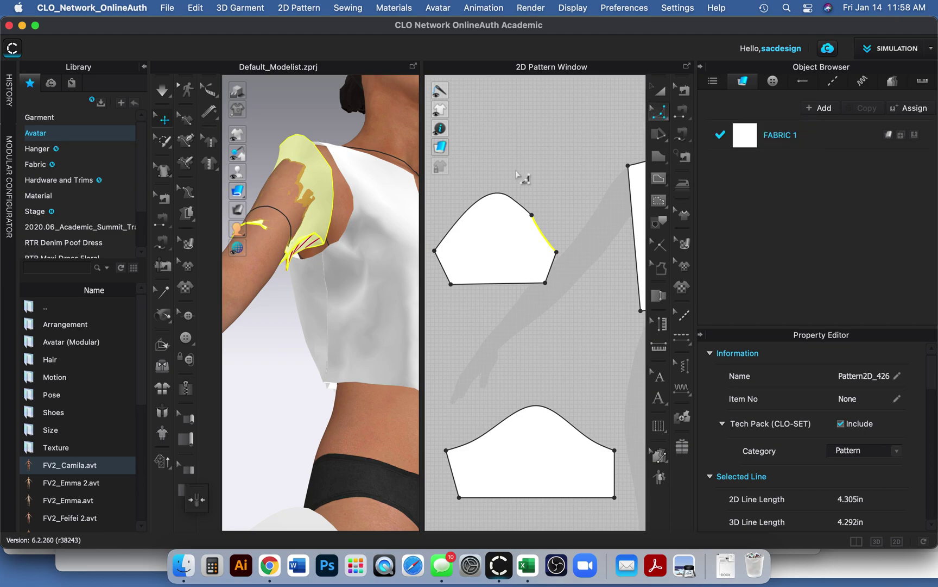
key("z")
left_click(532, 214)
right_click(531, 215)
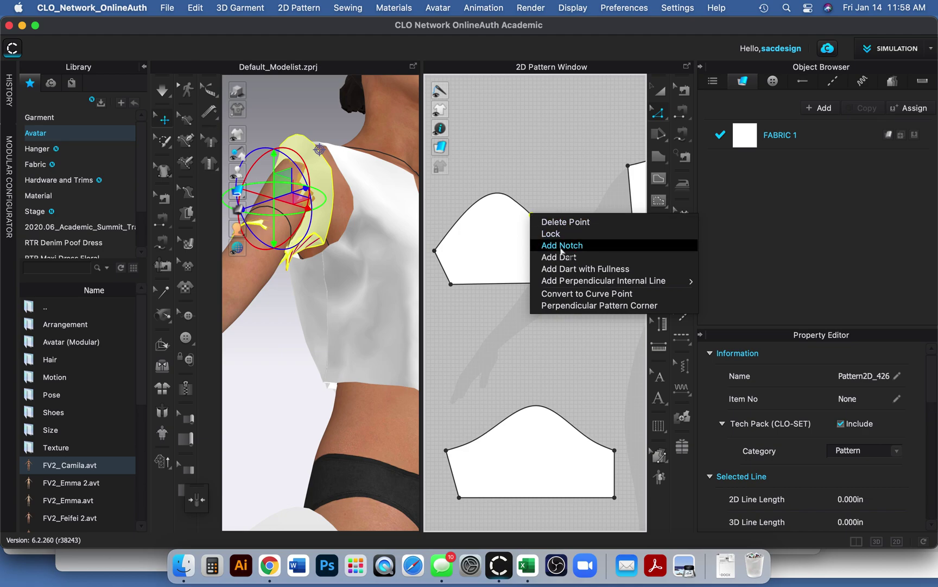
left_click(579, 294)
left_click(533, 214)
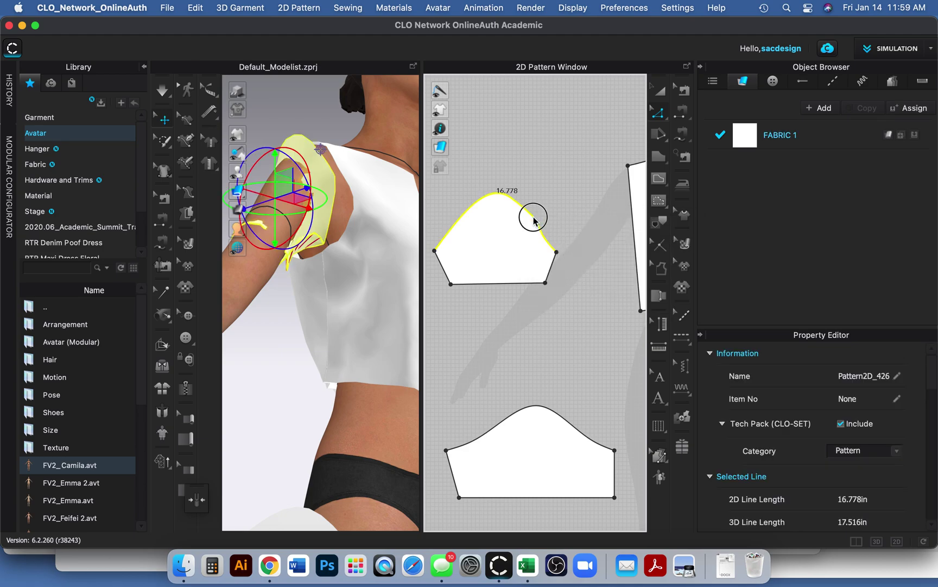
left_click_drag(540, 226, 534, 210)
- Add a point on the cap's left side, drag it into place, and round the cap with Edit Curvature
key("x")
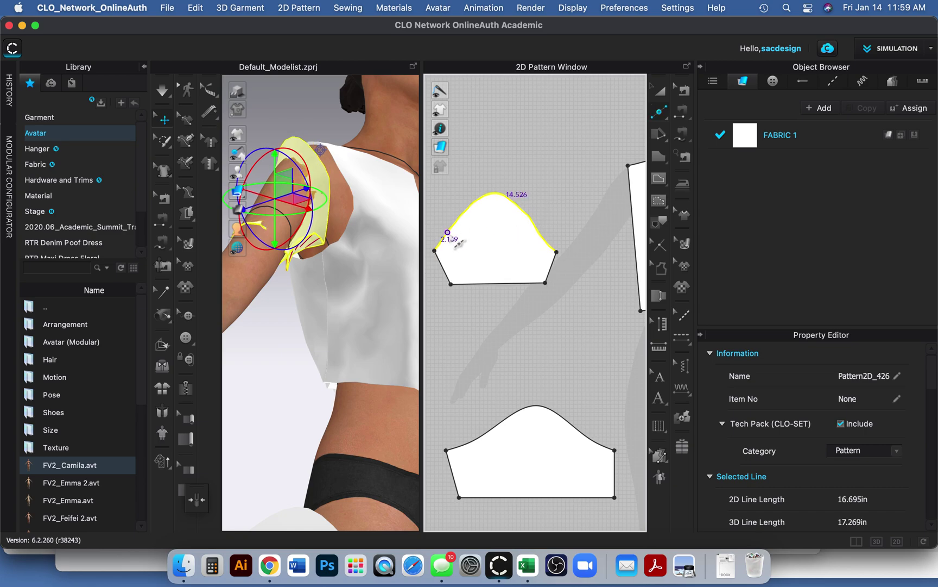
left_click(448, 233)
key("v")
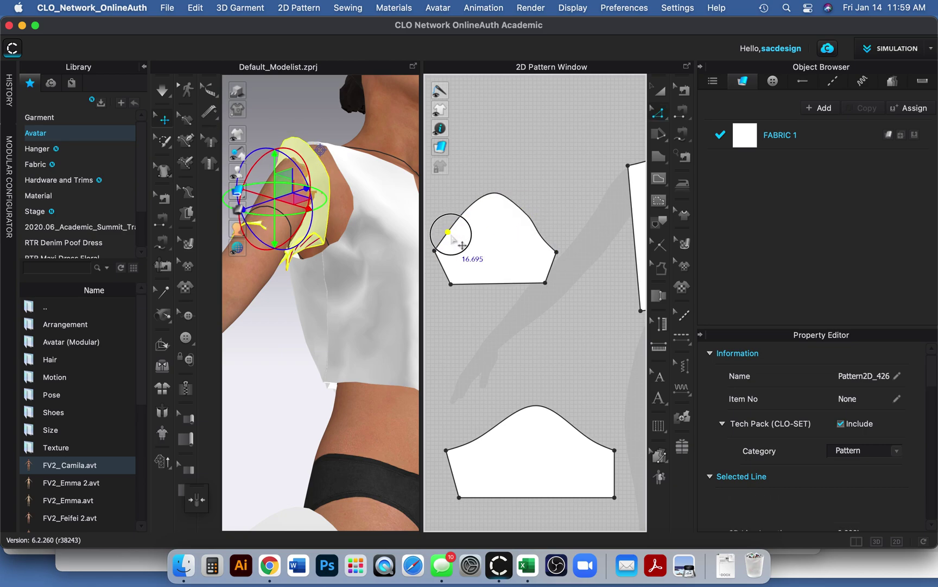
left_click_drag(448, 233, 459, 238)
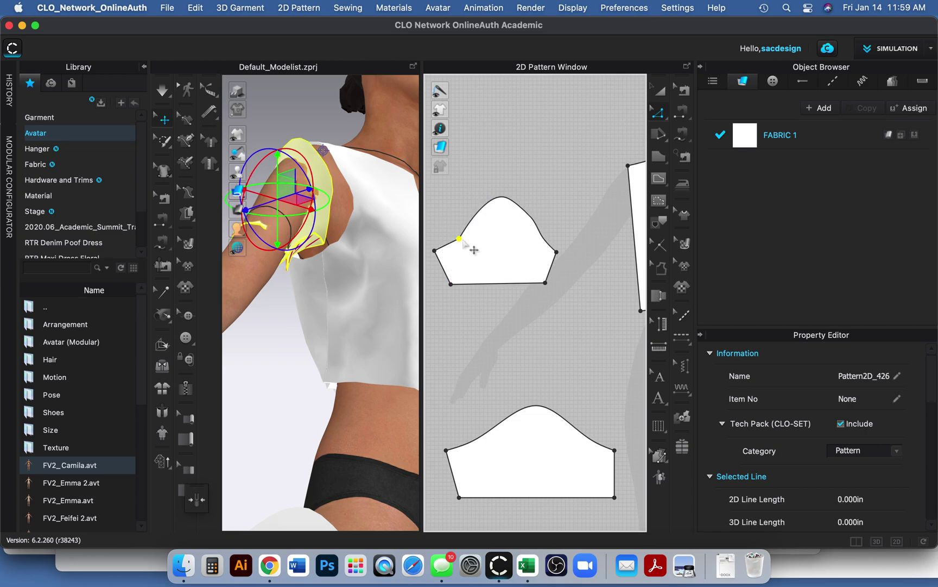
left_click(448, 243)
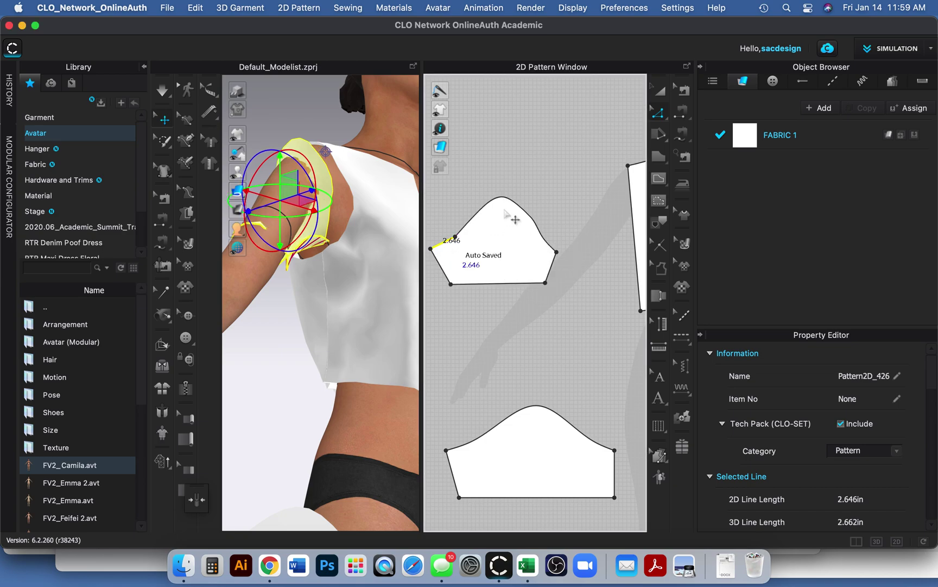
left_click(504, 202)
key("c")
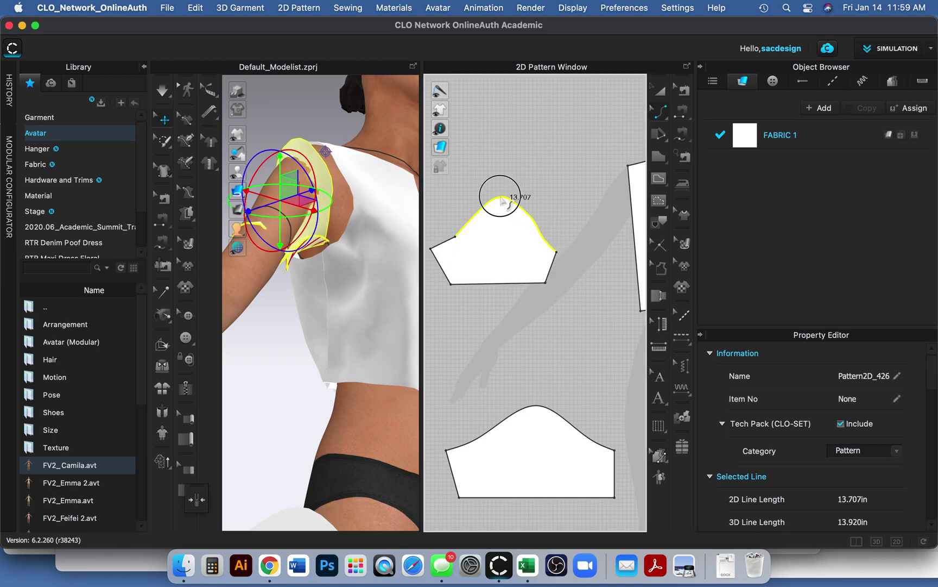
left_click_drag(503, 195, 491, 210)
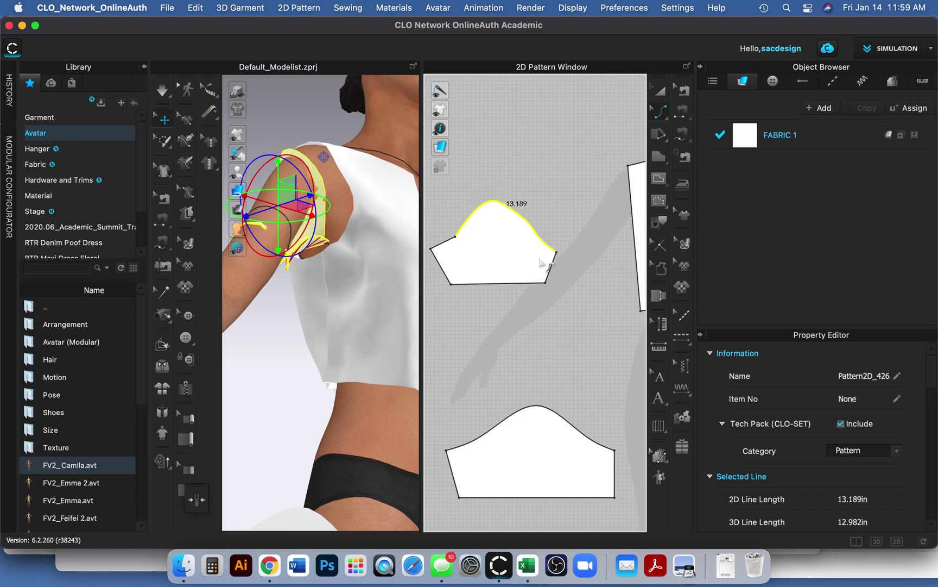
- Turn the cap's left corner into a smooth curve point, leaving one 15.868 in cap curve
key("z")
left_click(455, 238)
right_click(456, 237)
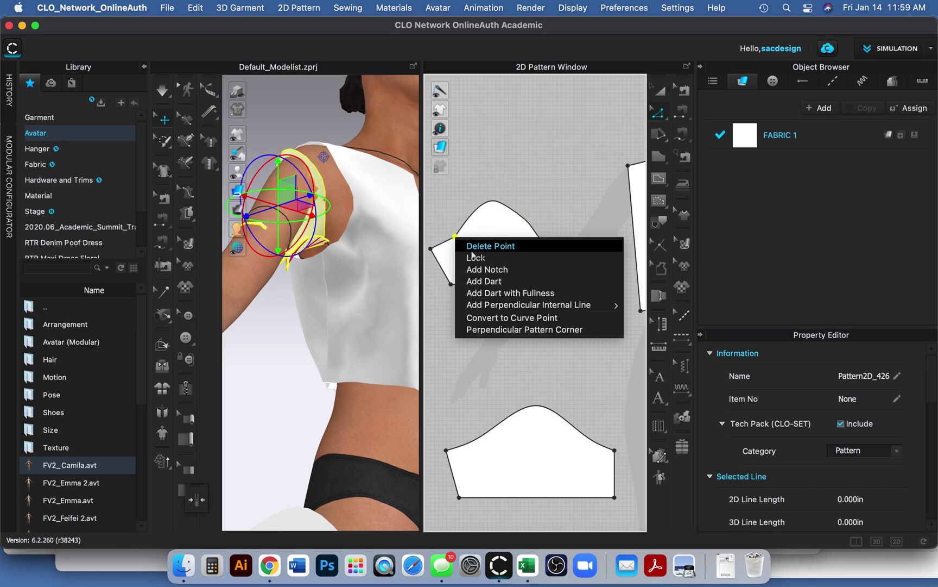
left_click(509, 318)
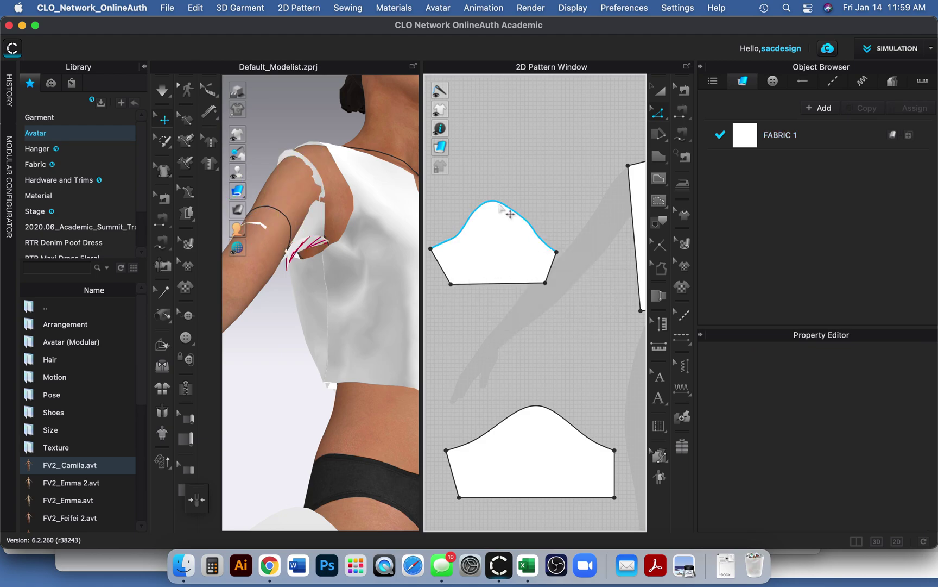
left_click(508, 212)
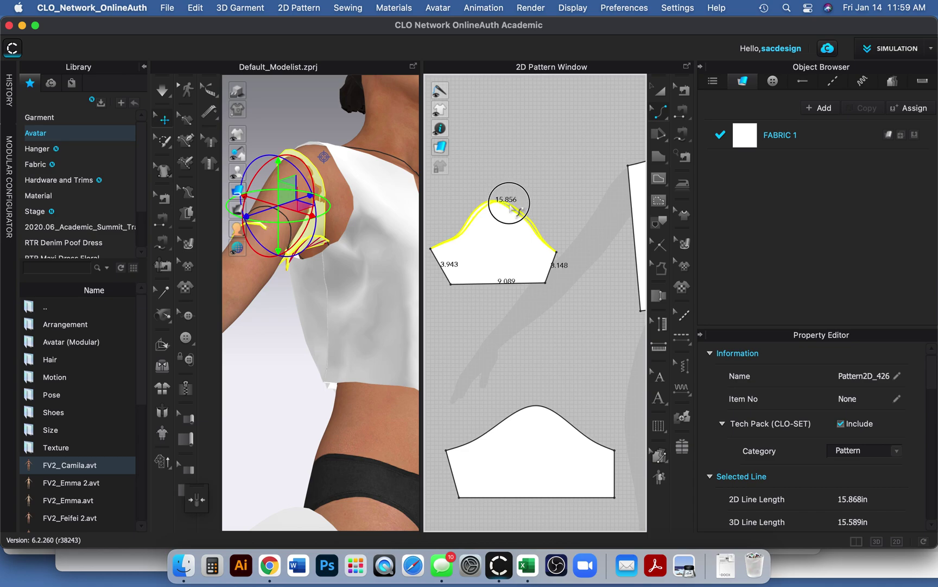
left_click(561, 236)
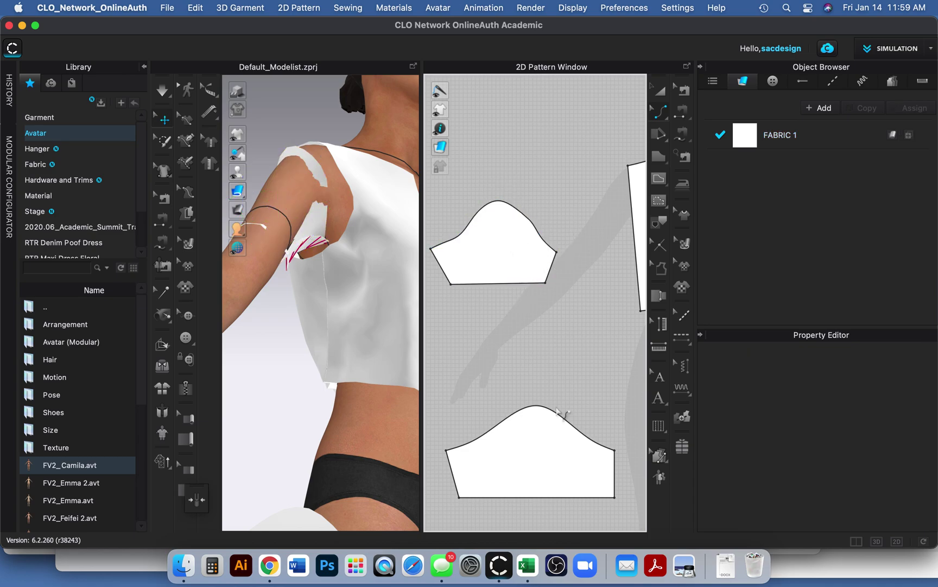
- Simulate to drape the reshaped sleeve onto the avatar's arm
left_click(162, 96)
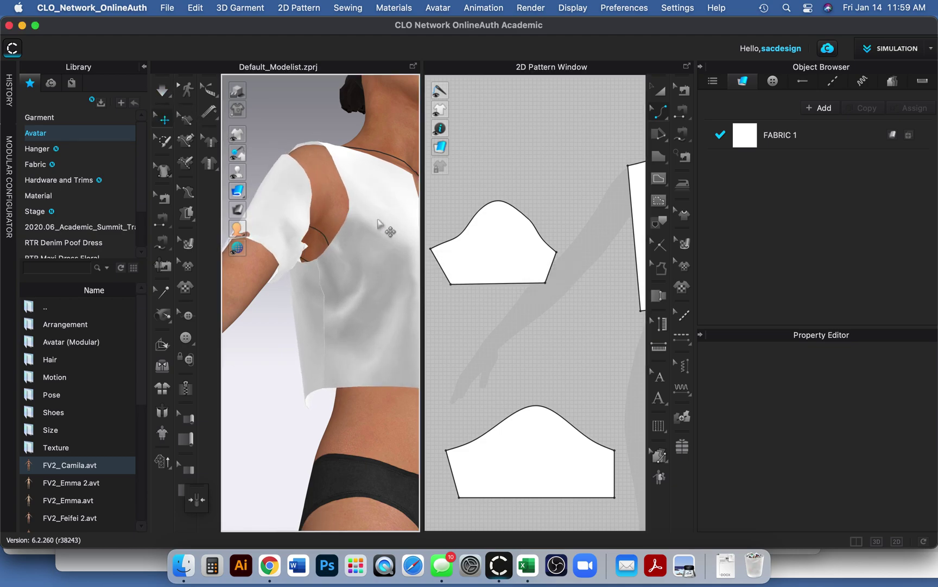
right_click(485, 272)
left_click(500, 204)
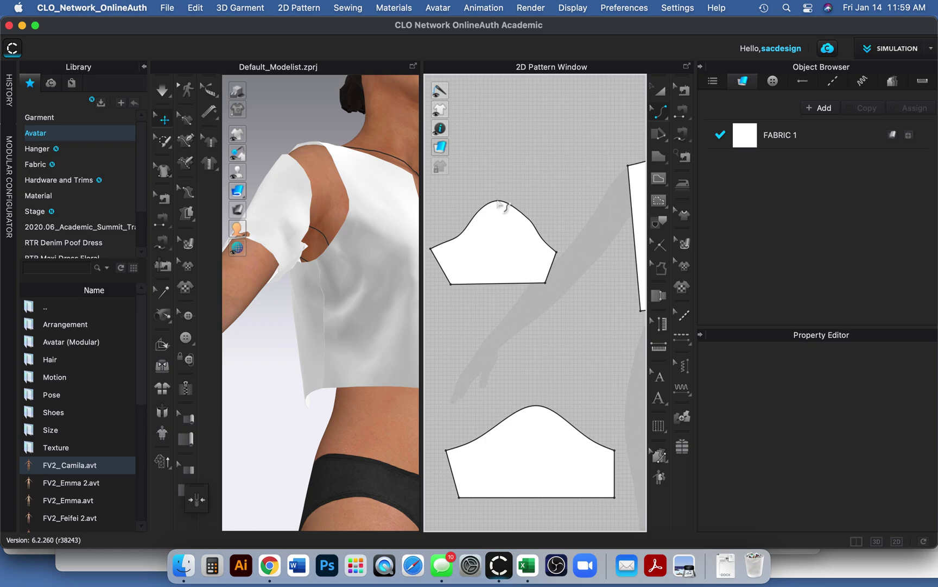
- Change the sleeve's left underarm seam length to 3 in
key("z")
left_click(441, 266)
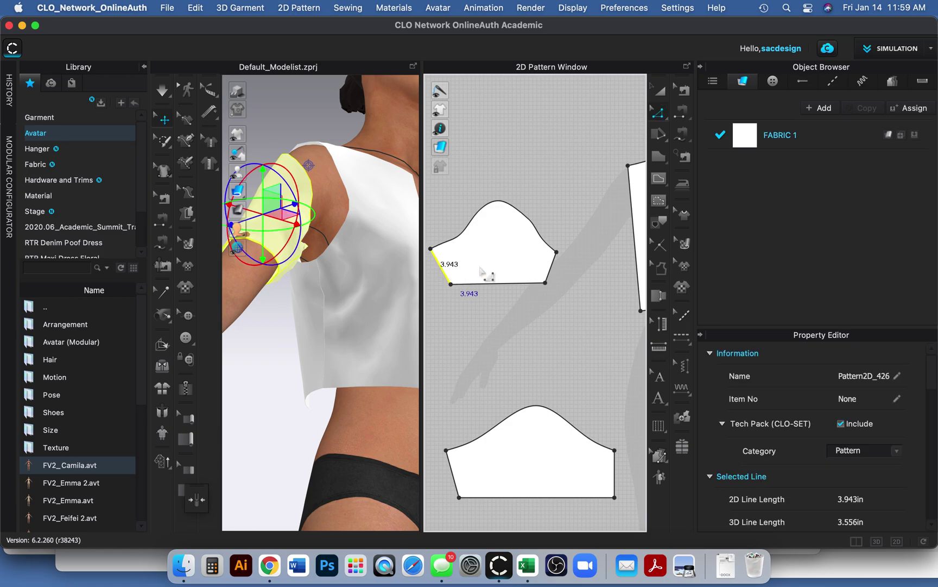
left_click(552, 265)
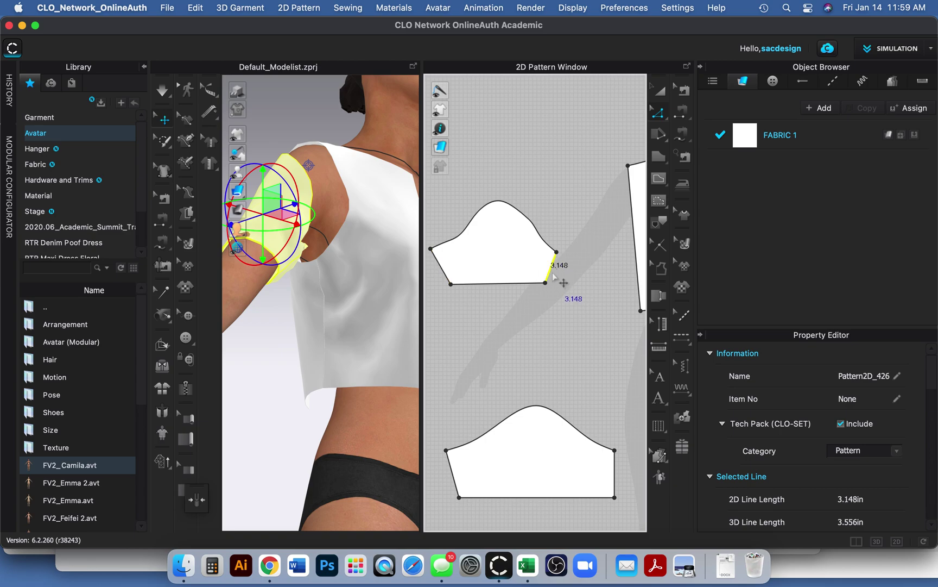
right_click(444, 273)
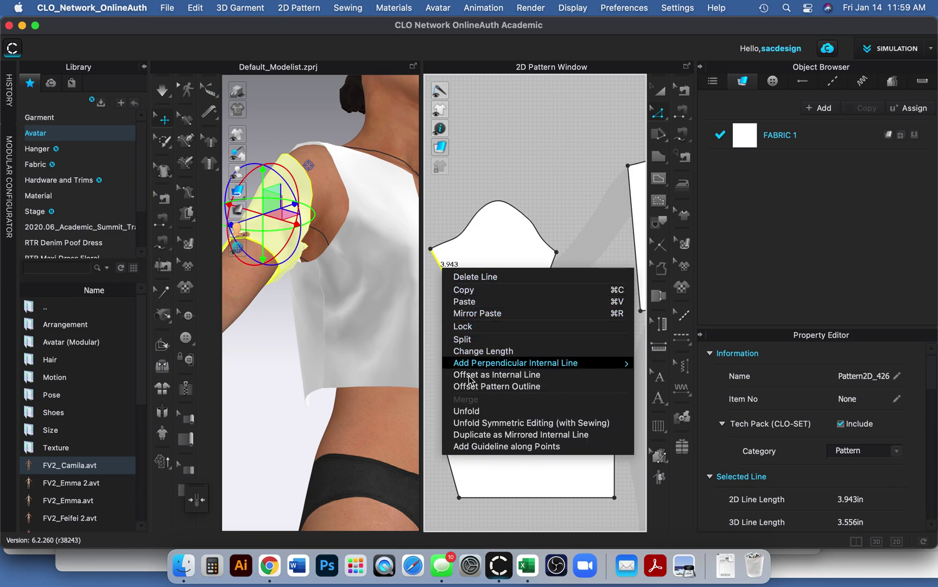
left_click(480, 352)
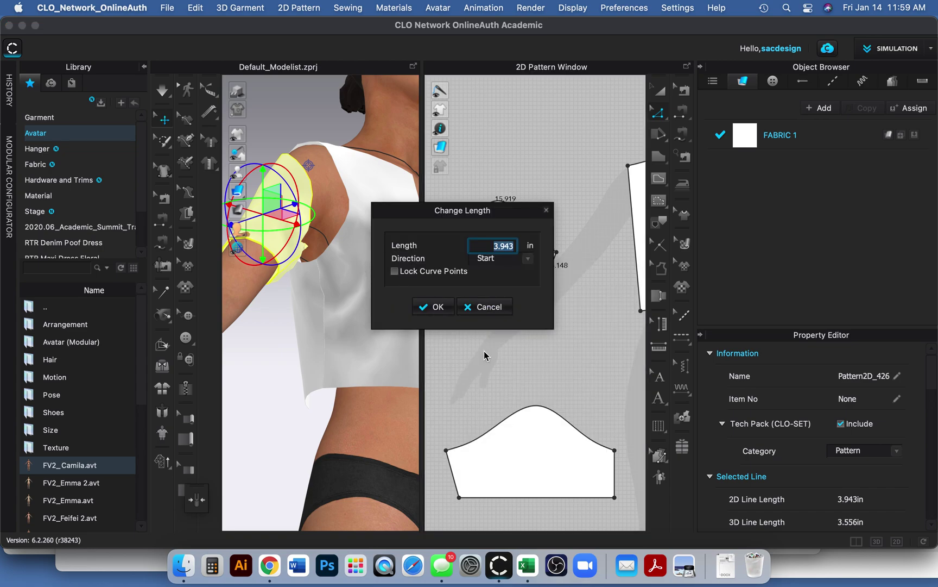
left_click_drag(440, 217, 303, 217)
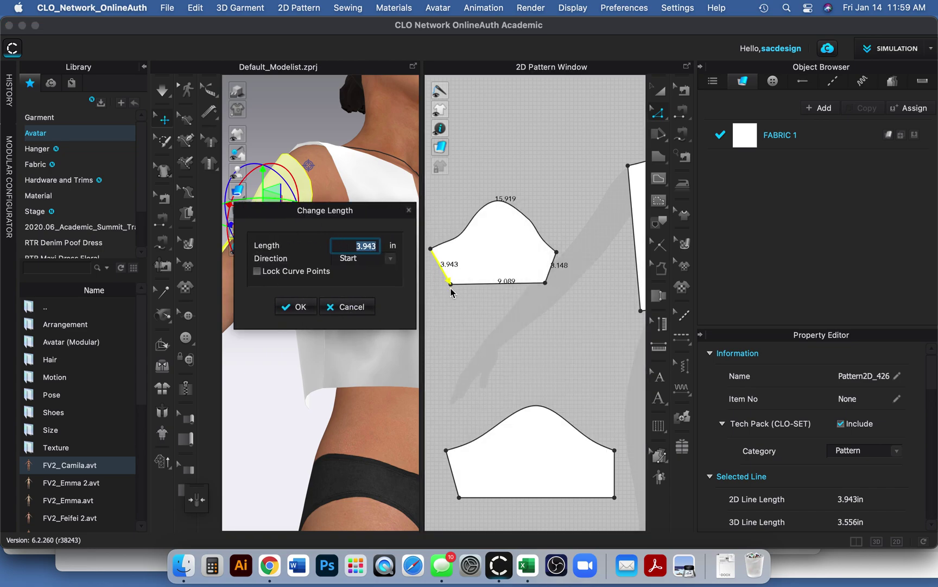
type("3")
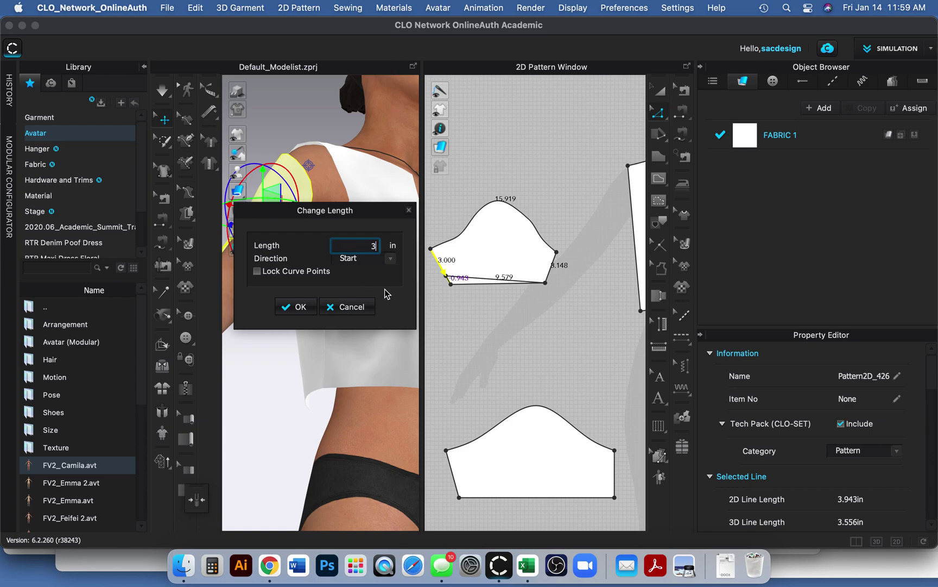
left_click(315, 308)
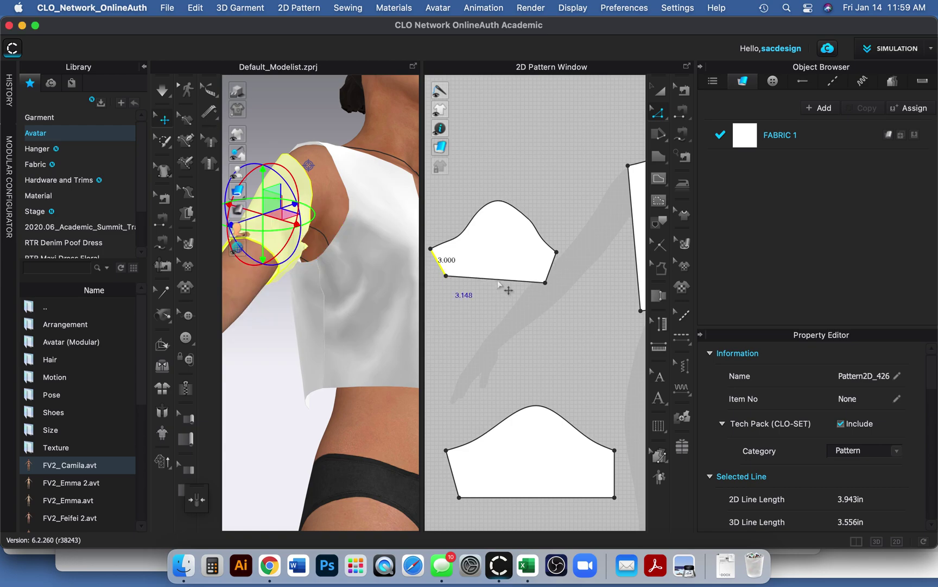
- Shorten the right underarm seam from 3.148 in to 3 in, adjusting from its end
left_click(552, 266)
right_click(553, 267)
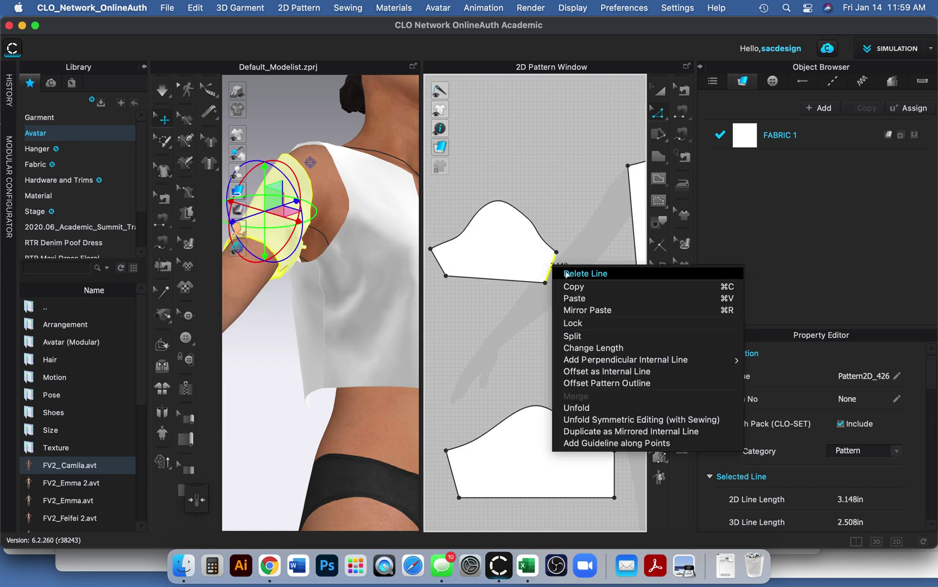
left_click(610, 346)
type("3")
left_click_drag(529, 213, 397, 211)
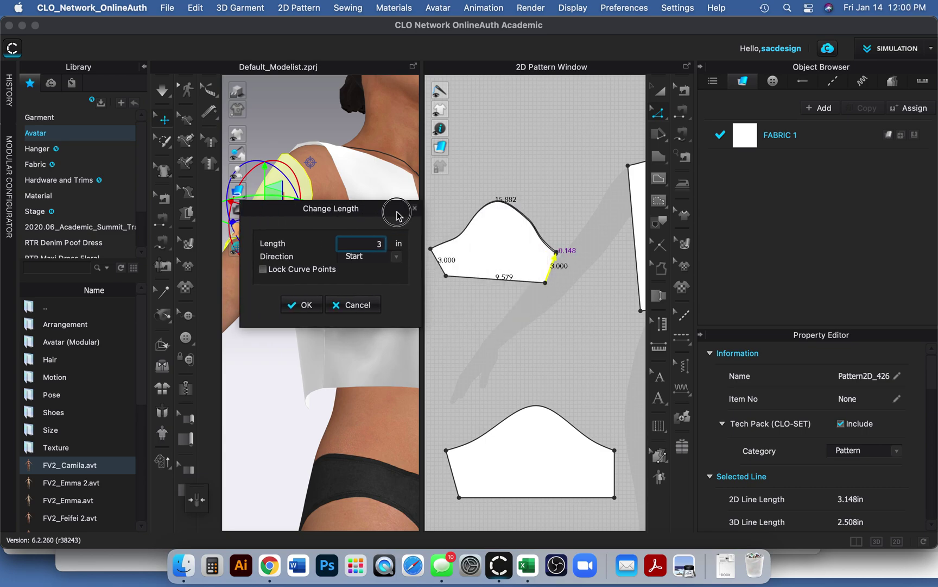
left_click(398, 259)
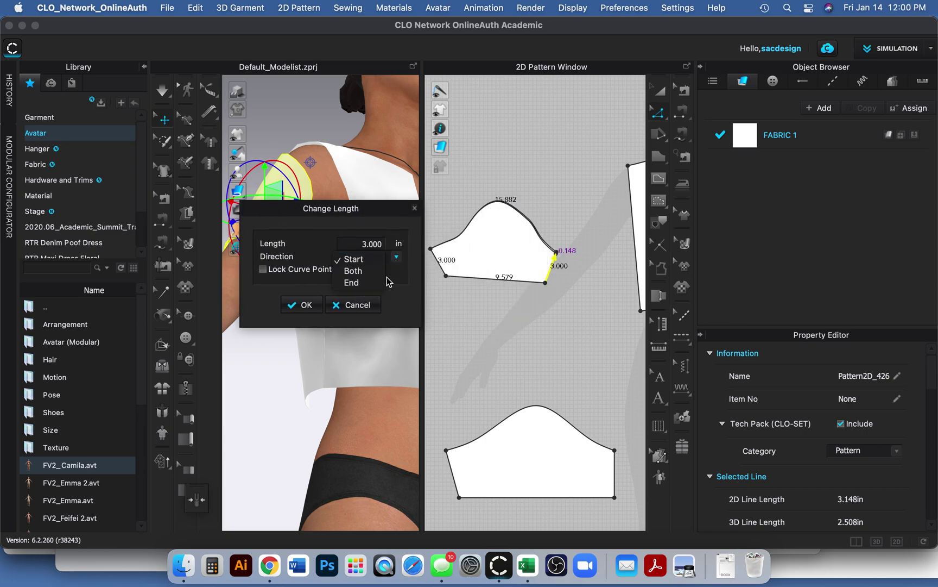
left_click(364, 280)
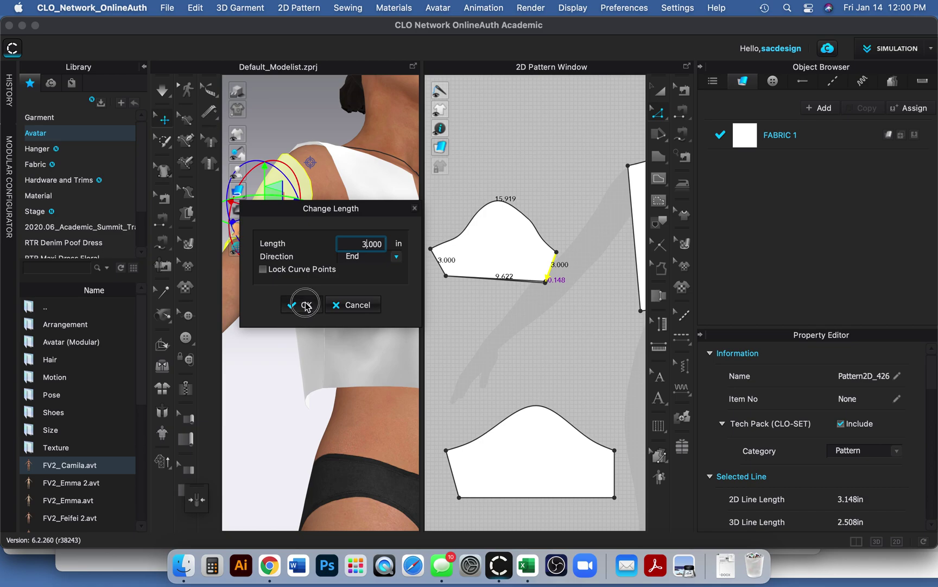
left_click(304, 305)
left_click_drag(426, 249, 448, 251)
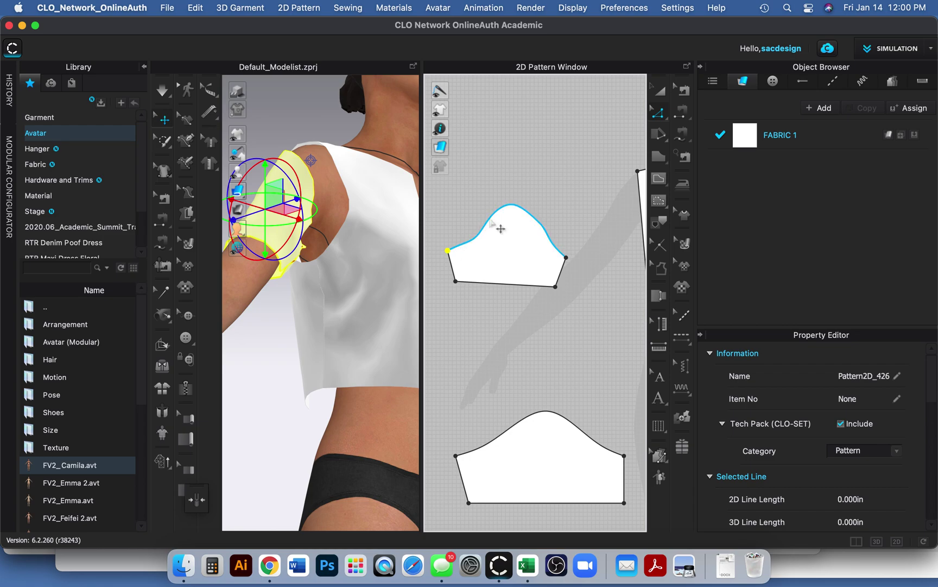
- Pan to the bodice front and back pieces and read the front armhole length, 10.489 in
left_click(570, 247)
scroll(587, 245, "down", 2)
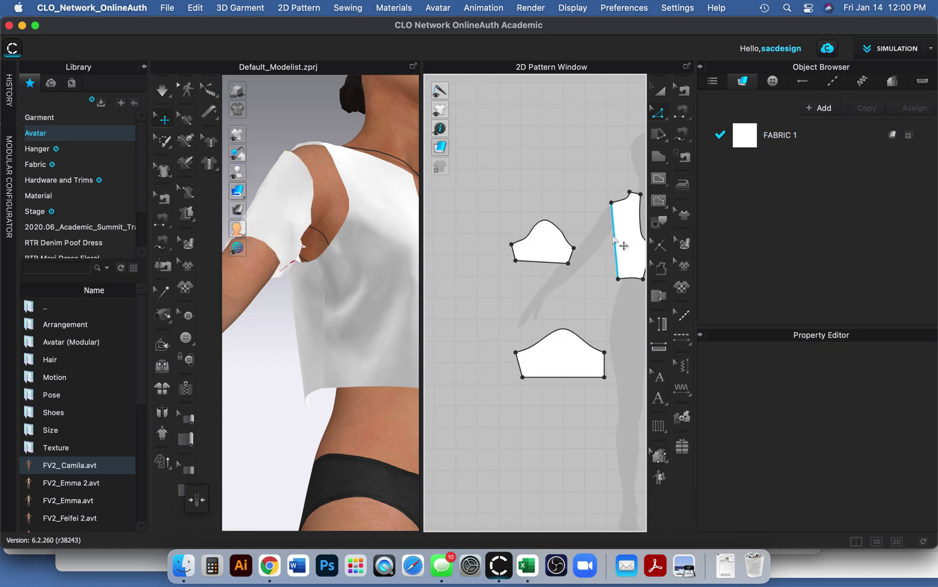
scroll(622, 245, "down", 3)
right_click_drag(622, 245, 461, 223)
left_click(483, 237)
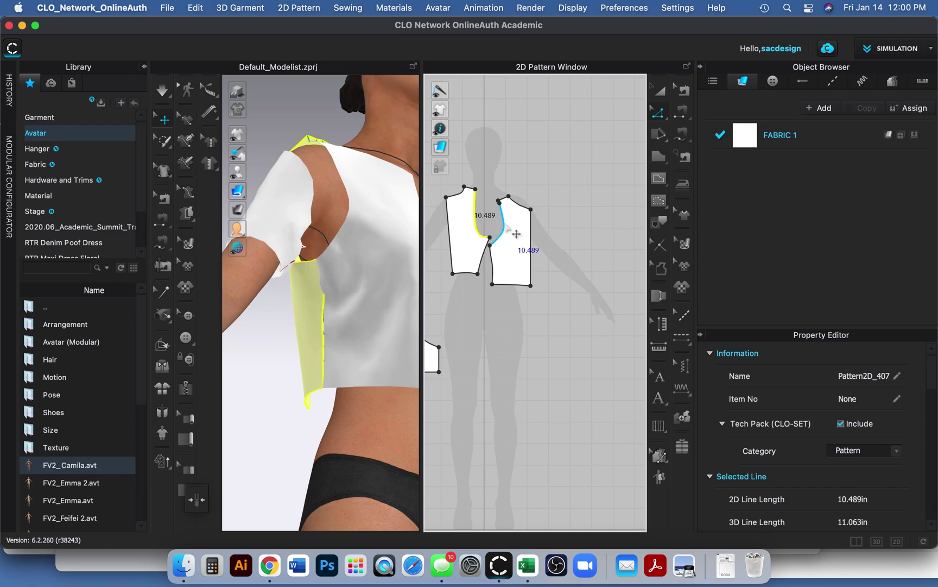
scroll(463, 245, "down", 2)
right_click_drag(462, 245, 577, 254)
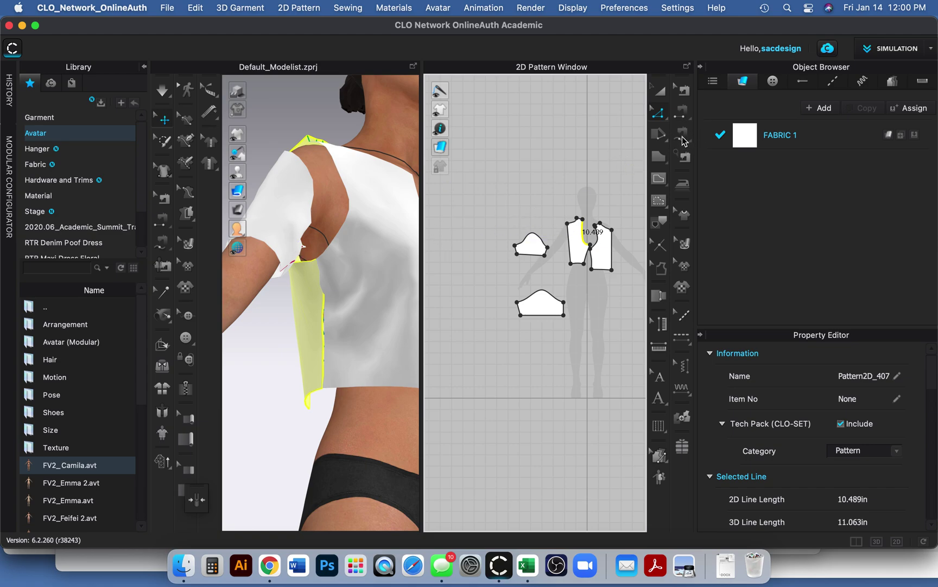
right_click_drag(322, 350, 288, 361)
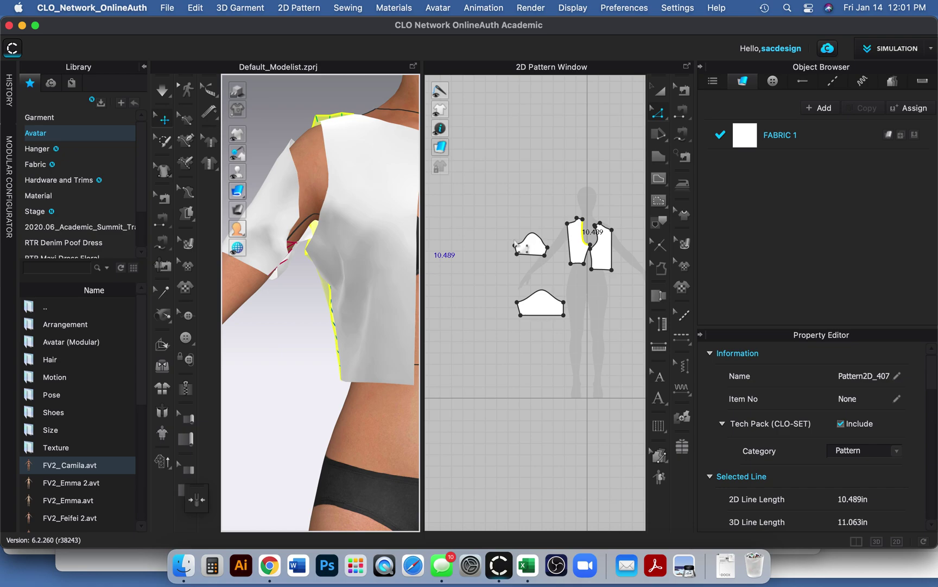
scroll(547, 260, "up", 2)
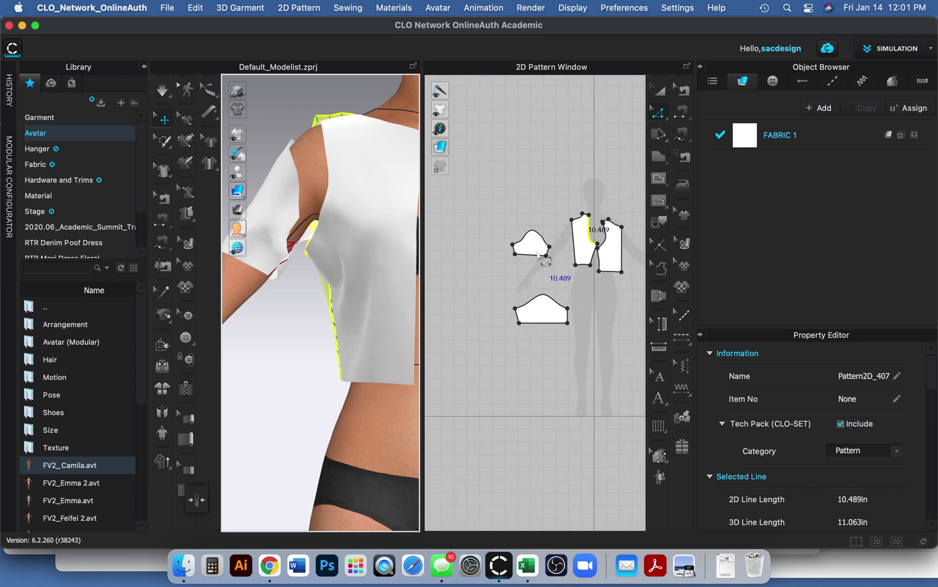
scroll(538, 253, "up", 3)
scroll(539, 257, "down", 3)
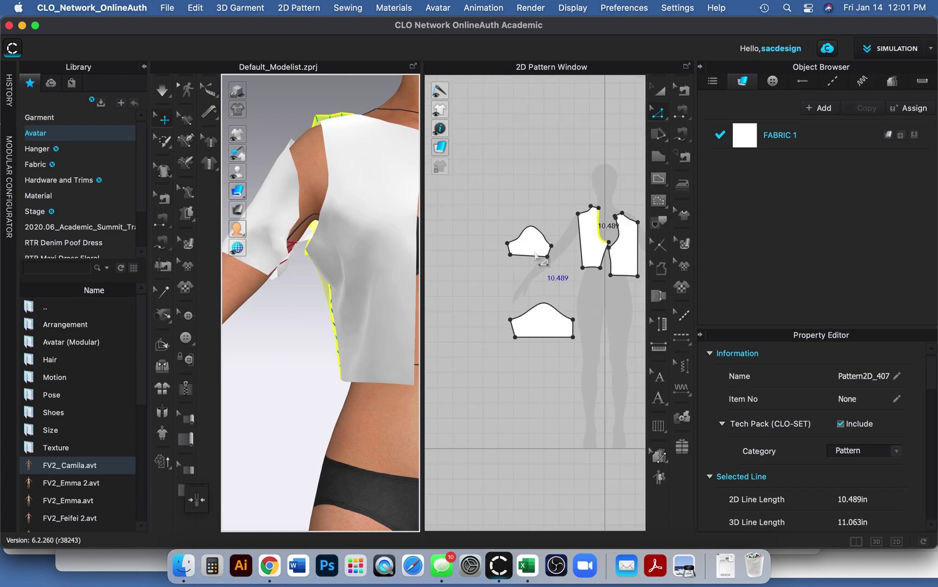